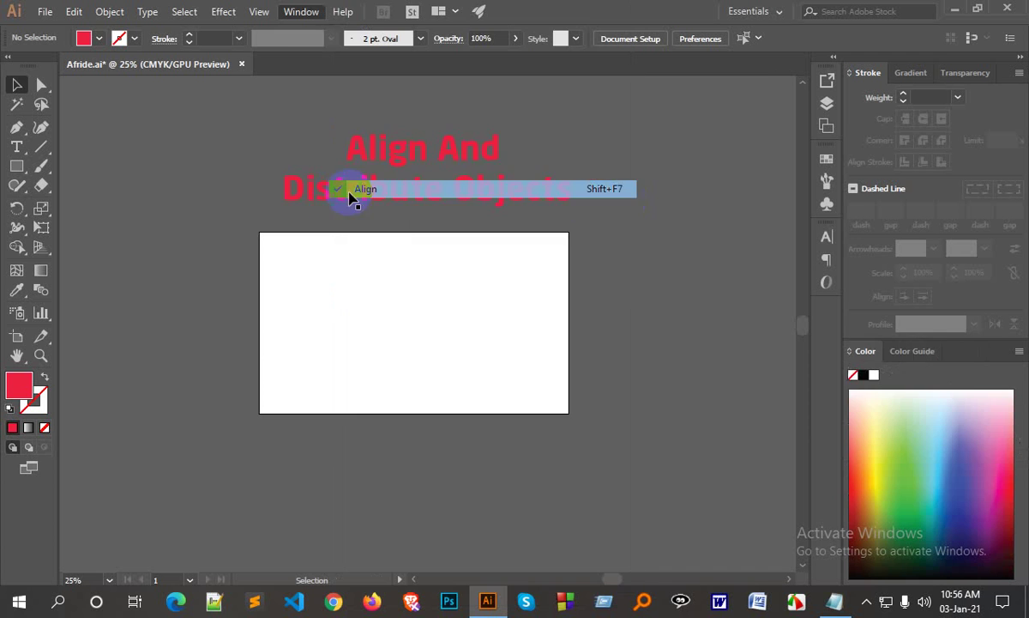
- Show the Align panel and draw a red rectangle about 400 × 320 pt in the artboard's left half
click(313, 19)
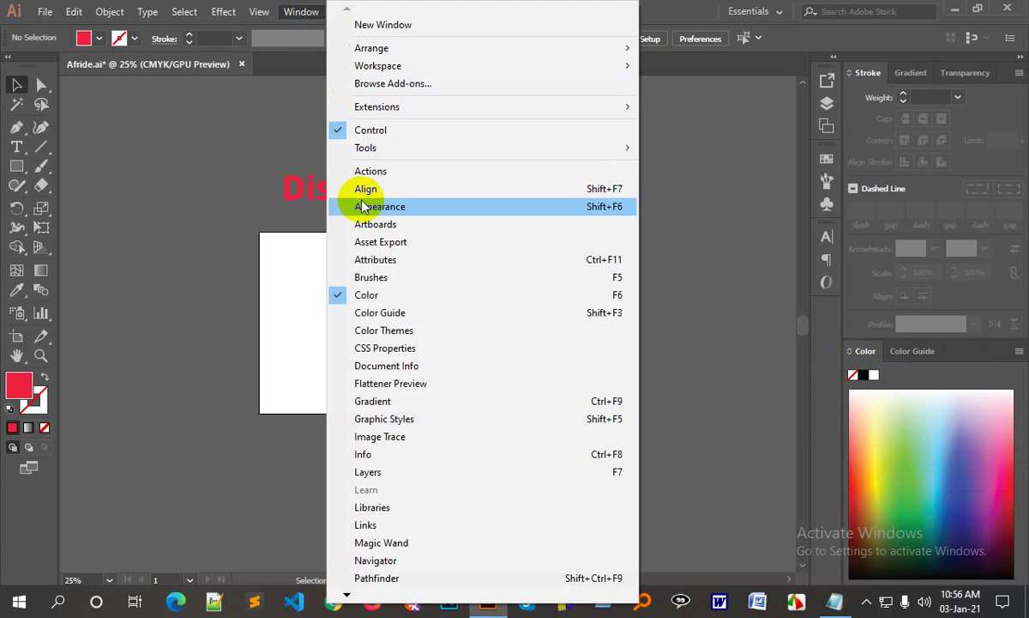
click(363, 194)
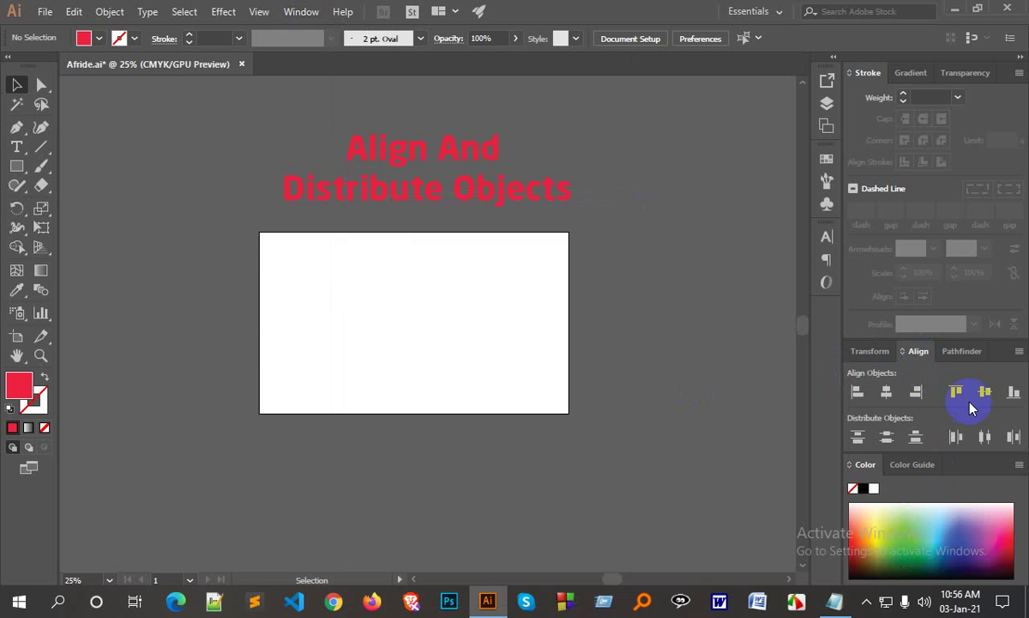
click(17, 165)
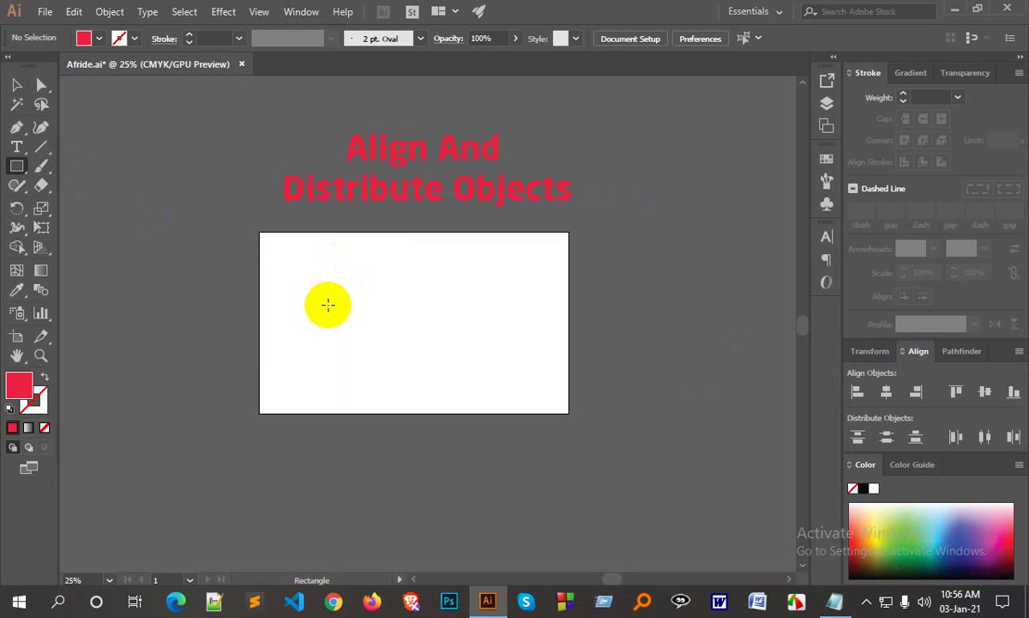
drag(315, 297, 396, 361)
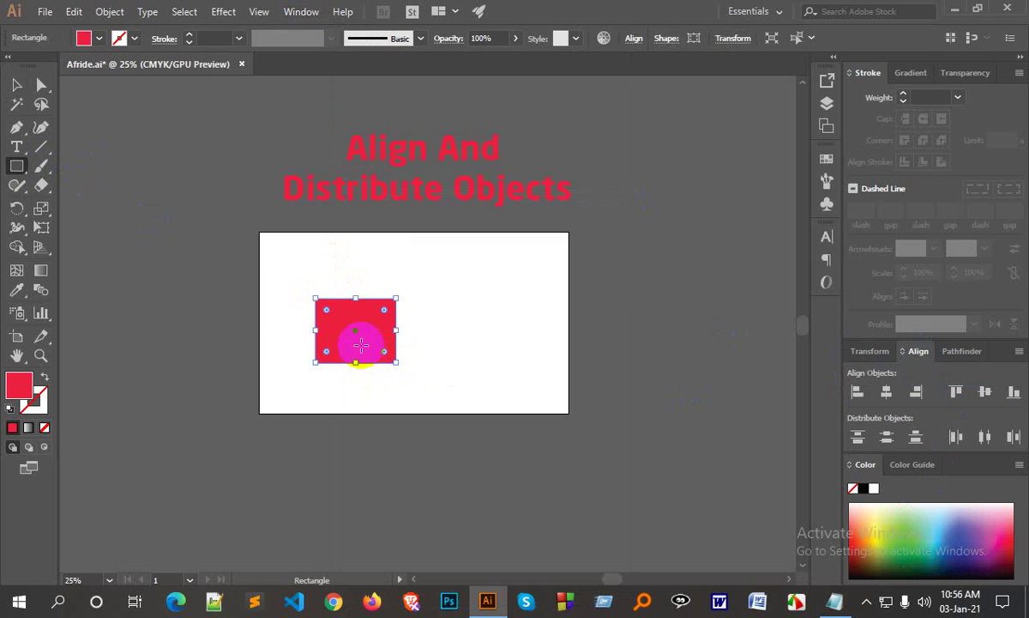
click(635, 39)
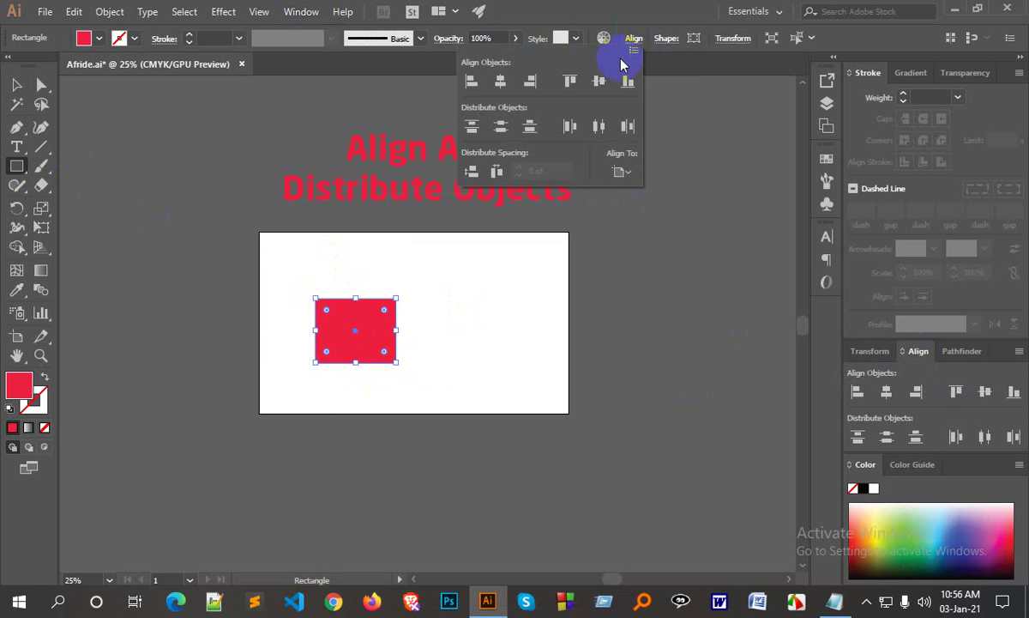
click(19, 84)
click(149, 181)
click(573, 325)
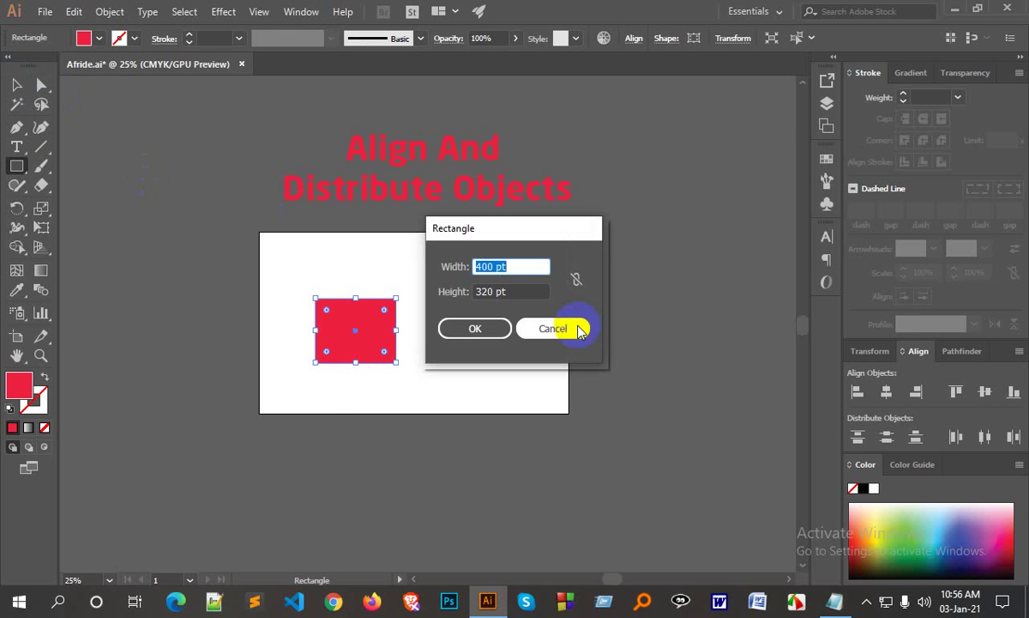
- Place two copies of the red rectangle, one near the artboard's upper-right corner and one lower right of centre, and select all three
click(15, 85)
click(417, 363)
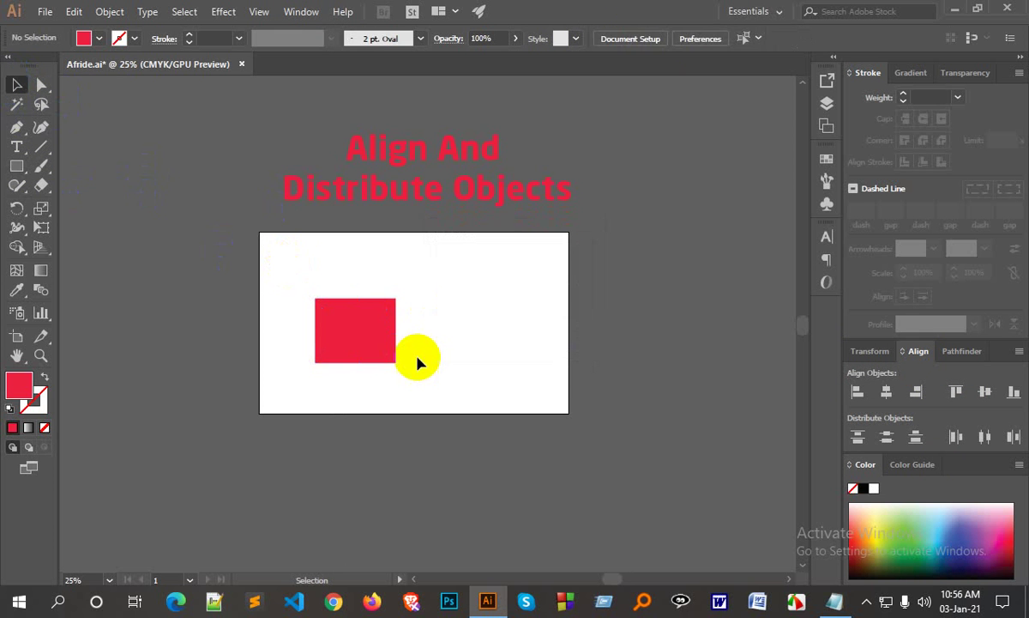
scroll(418, 370, up, 4)
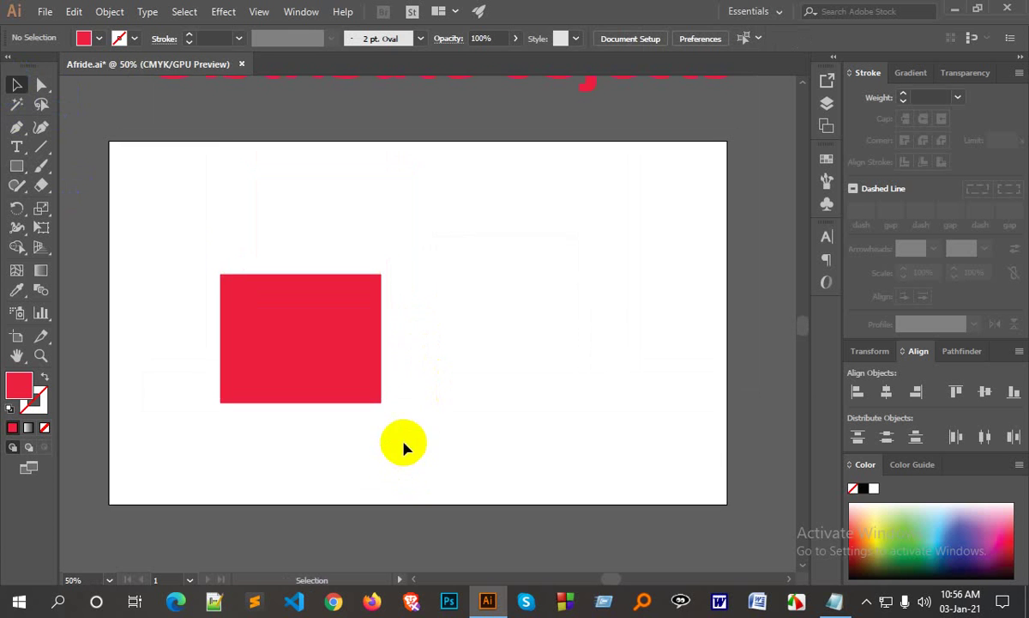
scroll(418, 412, down, 1)
click(362, 296)
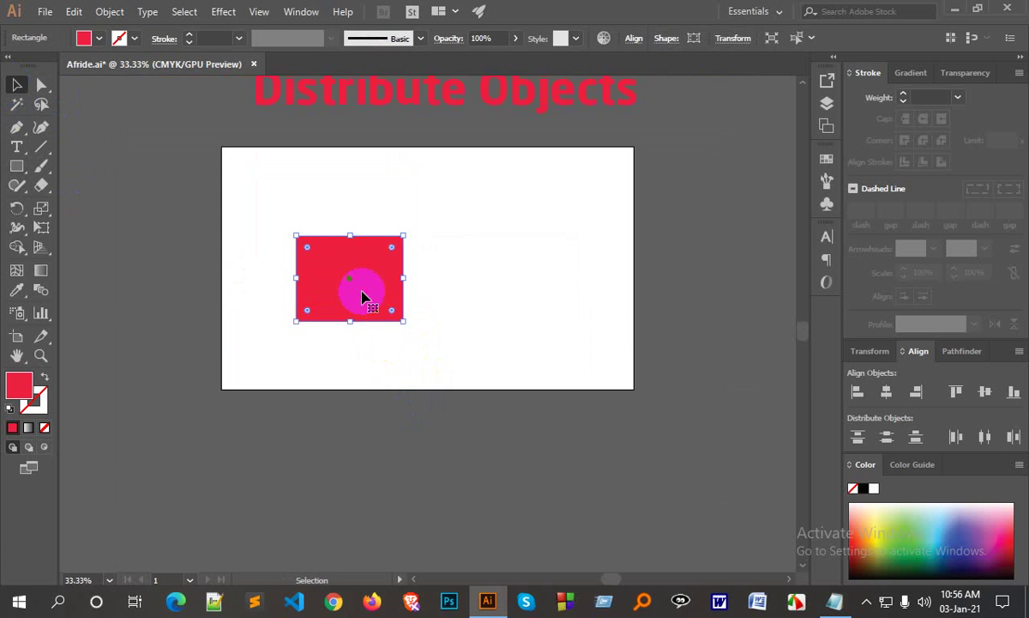
drag(362, 295, 553, 219)
drag(605, 347, 307, 204)
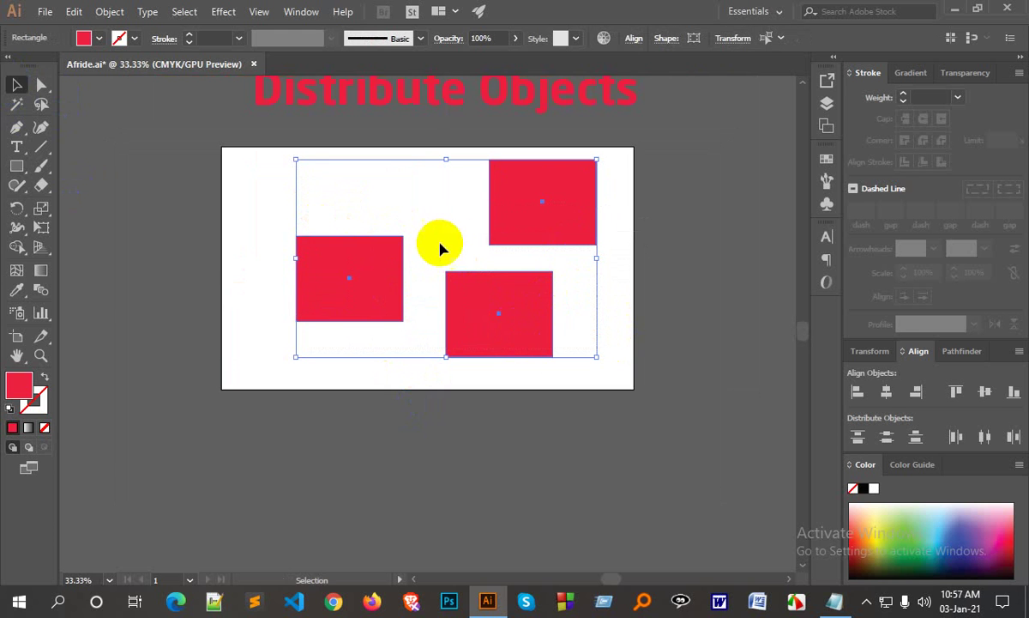
- Try aligning the three rectangles to the artboard's left edge, and undo the alignment
click(633, 38)
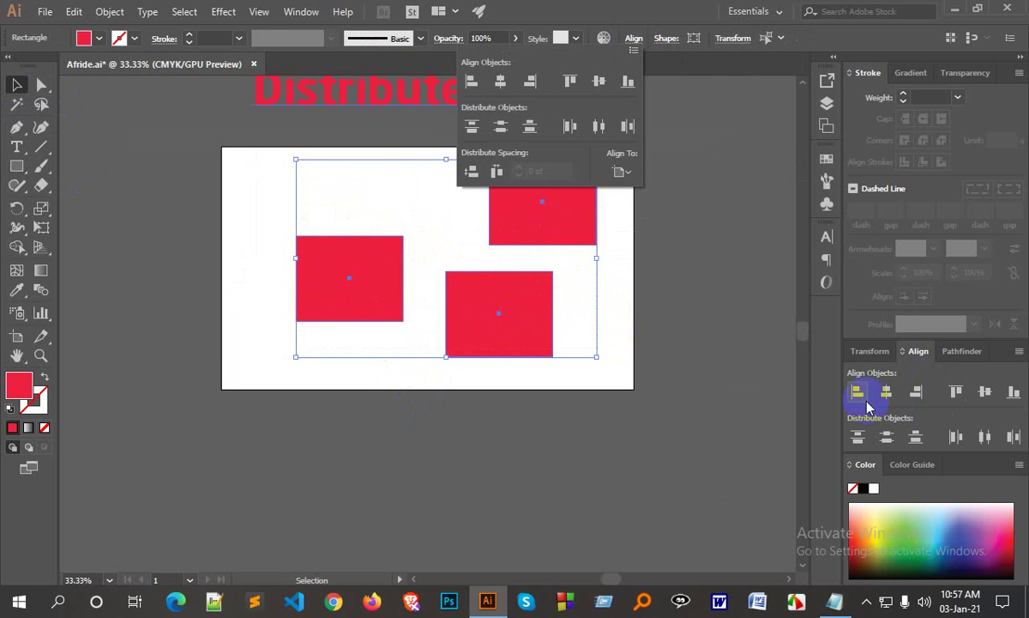
click(778, 383)
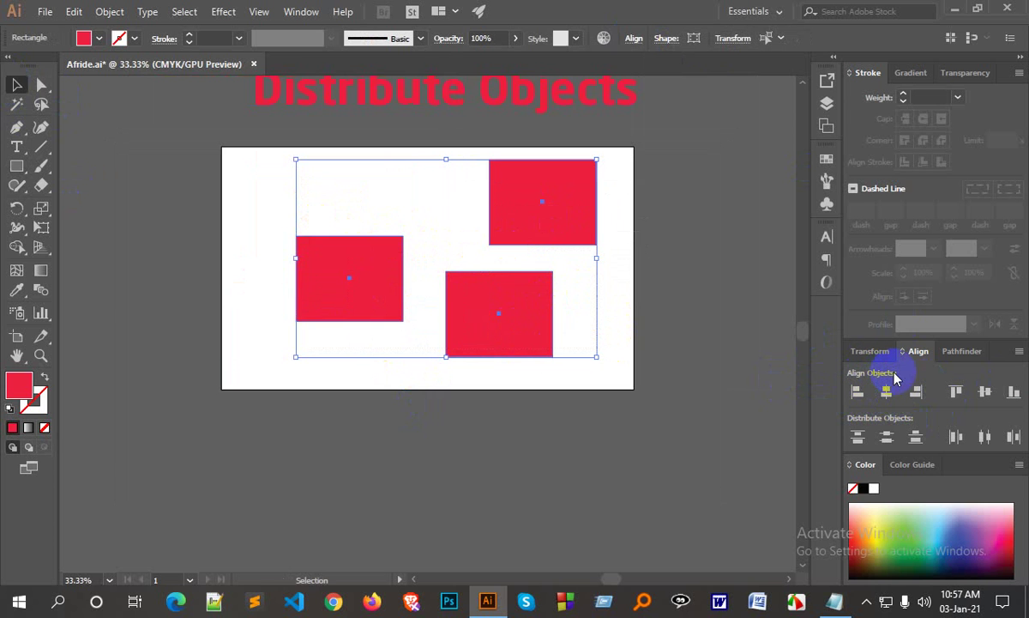
click(633, 39)
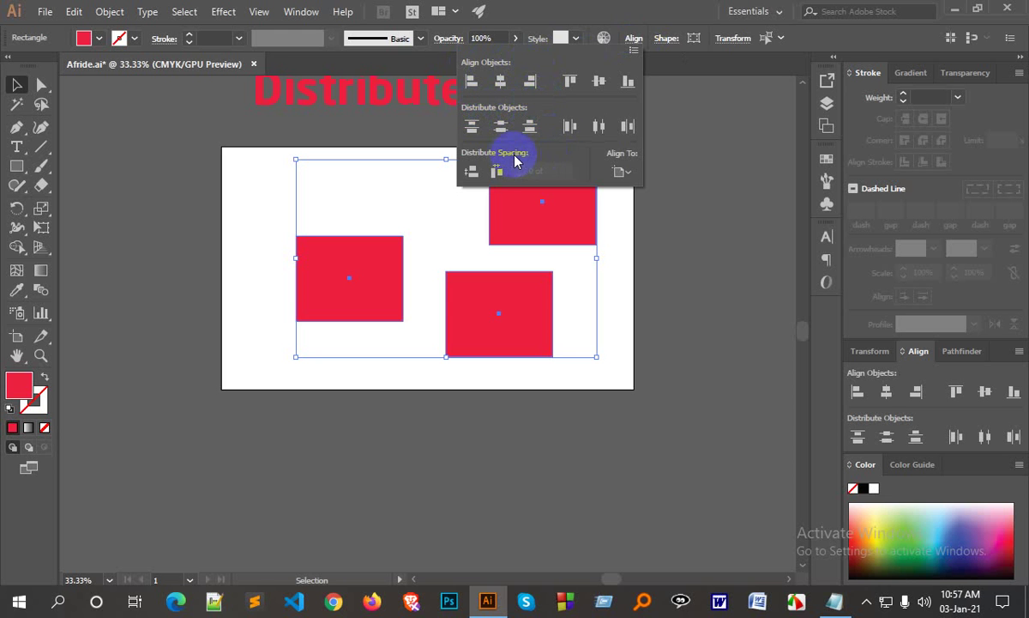
click(472, 83)
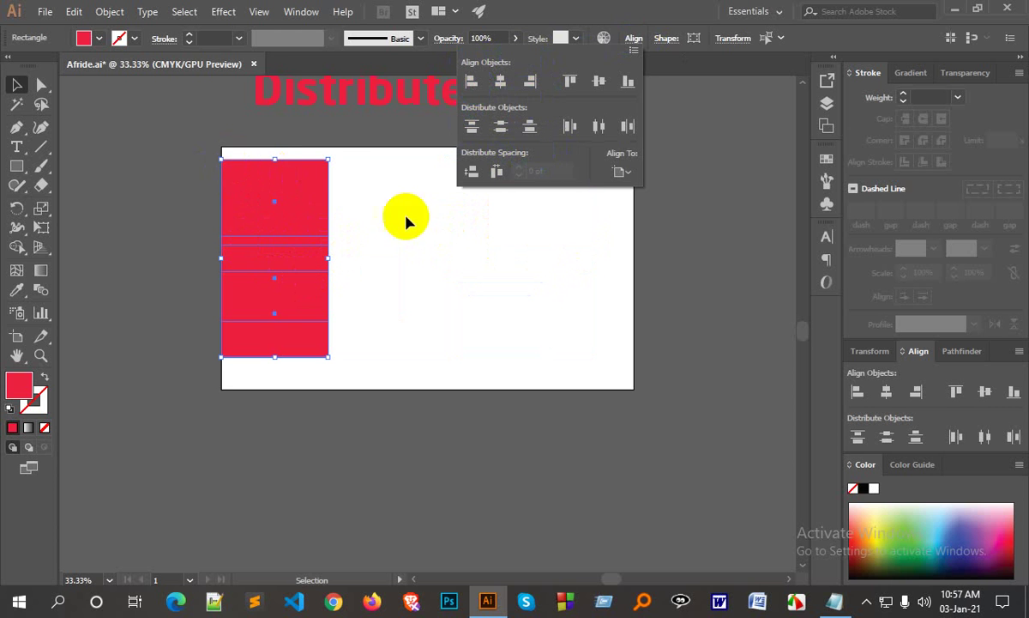
key(ctrl+z)
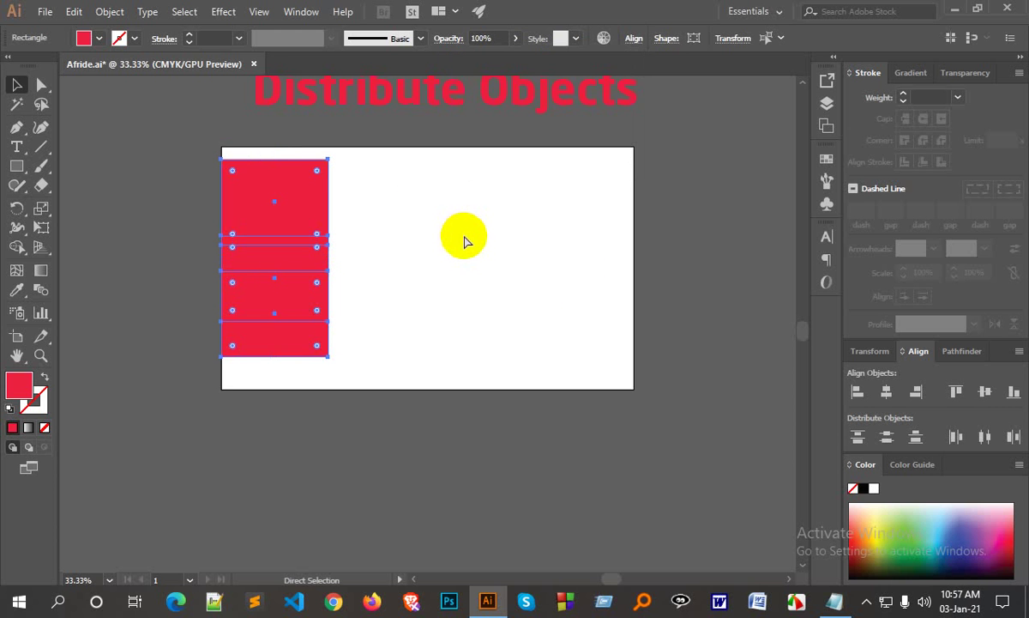
key(ctrl+z)
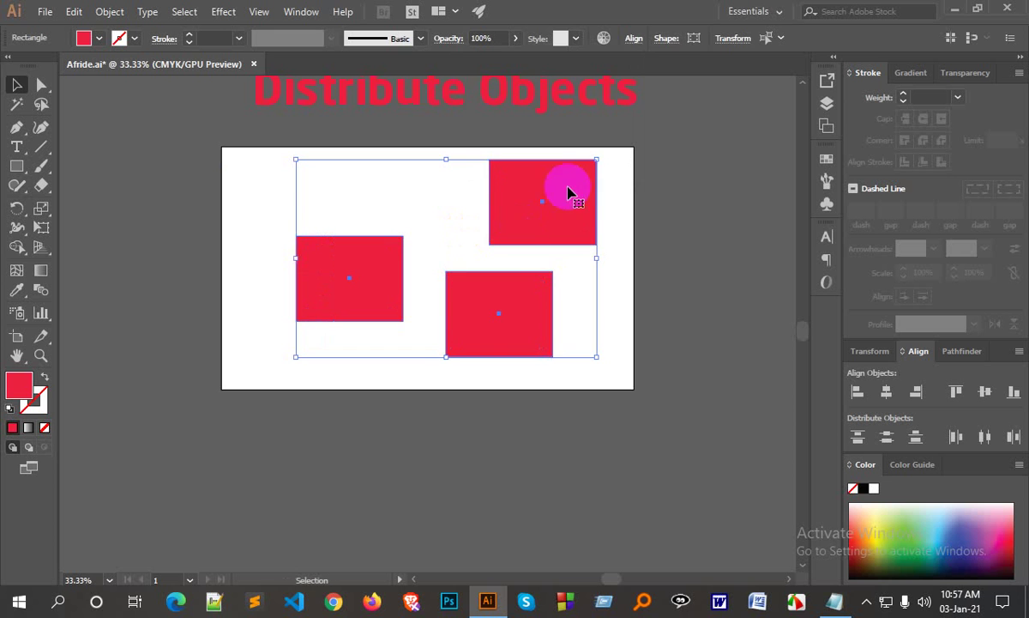
- Try aligning the three rectangles to the artboard's horizontal center, and undo the alignment
click(633, 37)
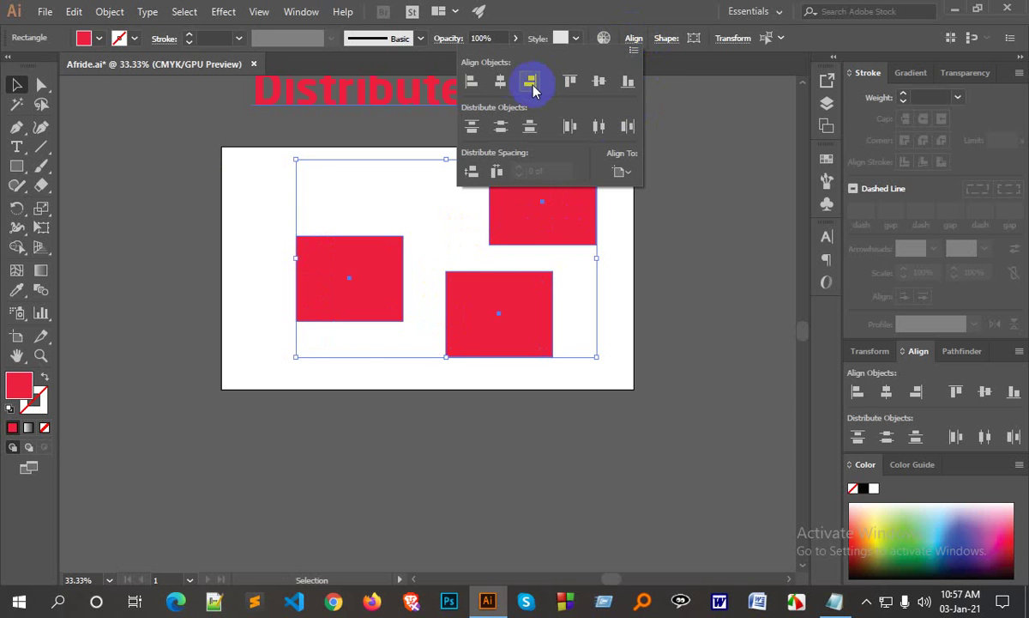
click(500, 81)
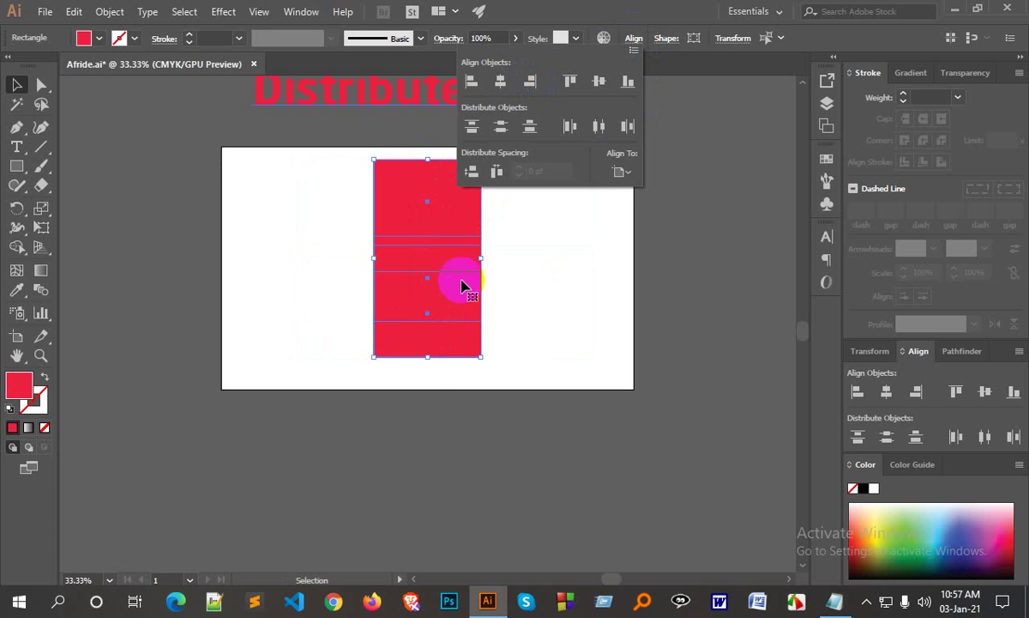
key(ctrl)
key(ctrl+z)
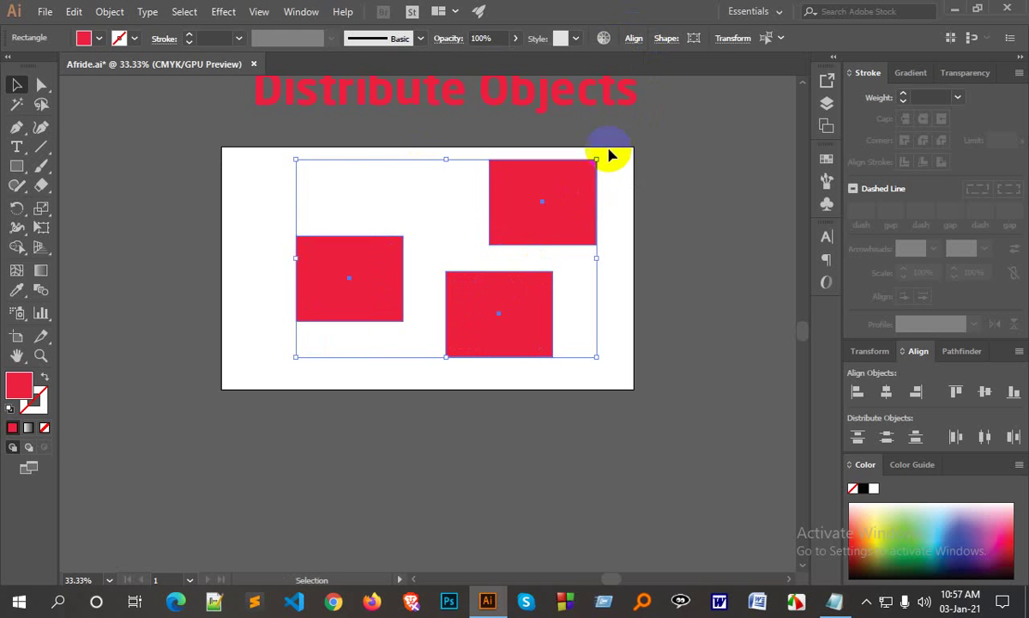
- Try Horizontal Align Right on the three rectangles relative to the artboard, and undo it
click(634, 40)
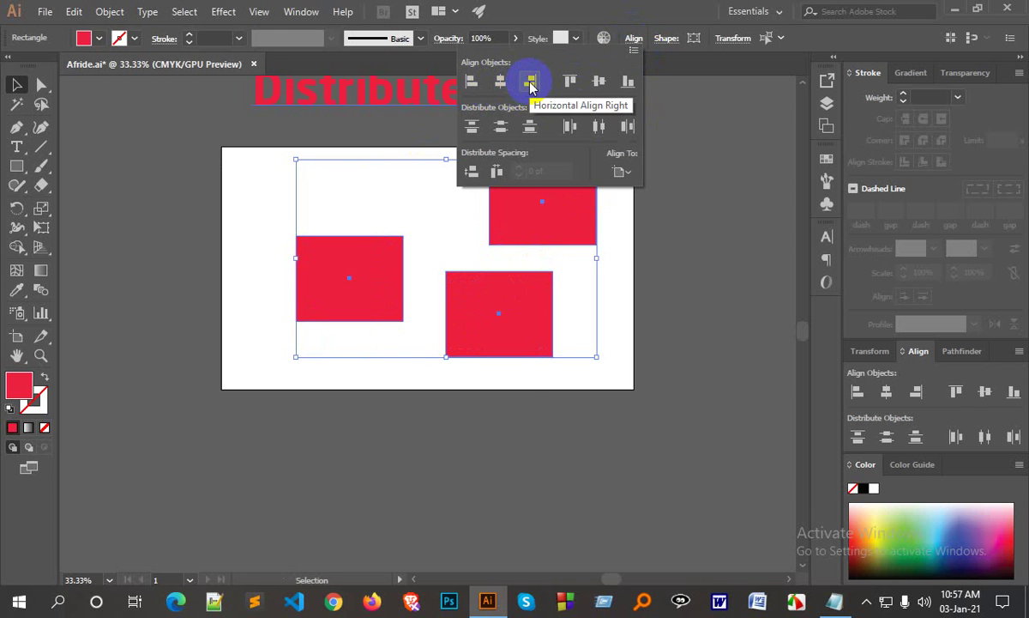
click(531, 83)
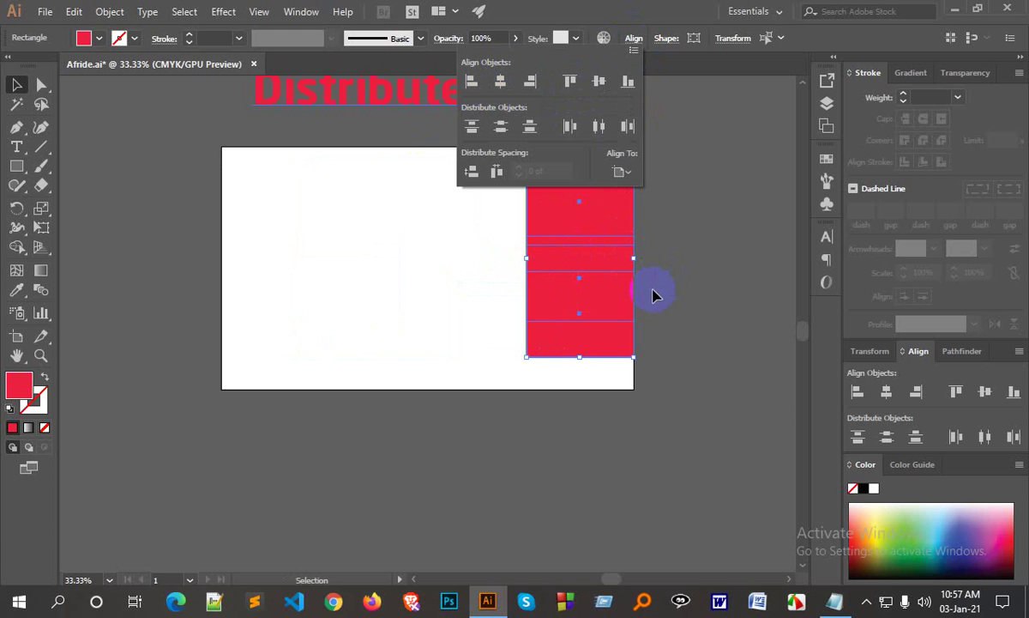
key(Escape)
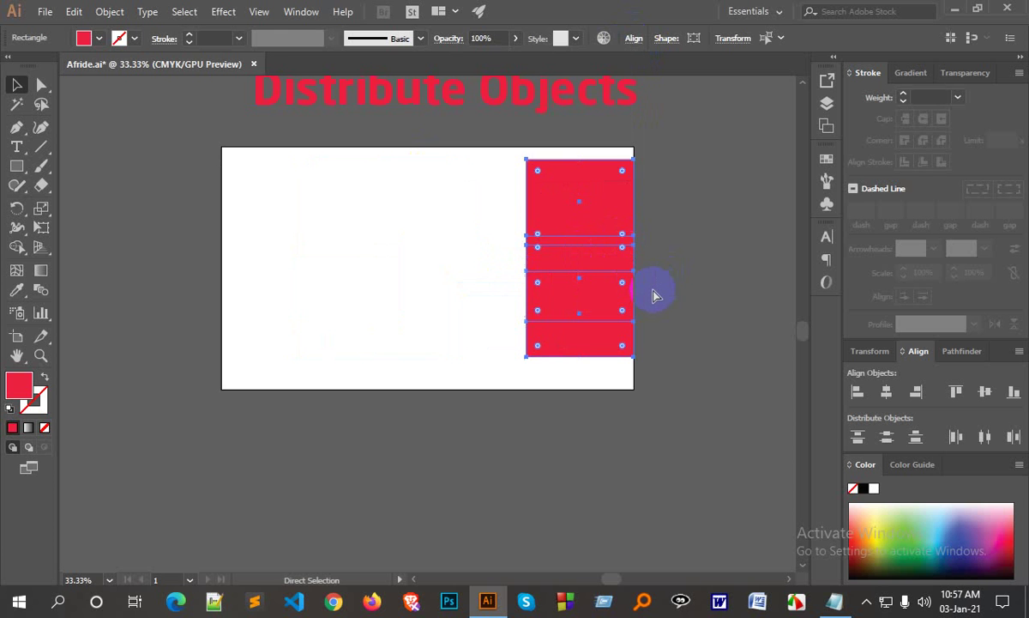
key(ctrl+z)
key(v)
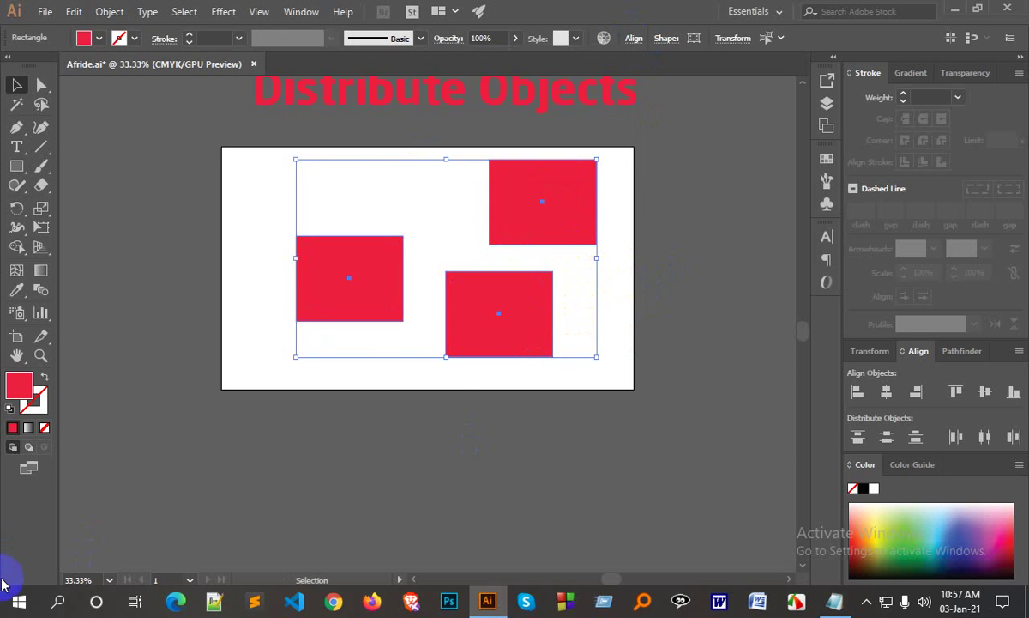
- Try Vertical Align Top on the three rectangles relative to the artboard, and undo it
click(633, 39)
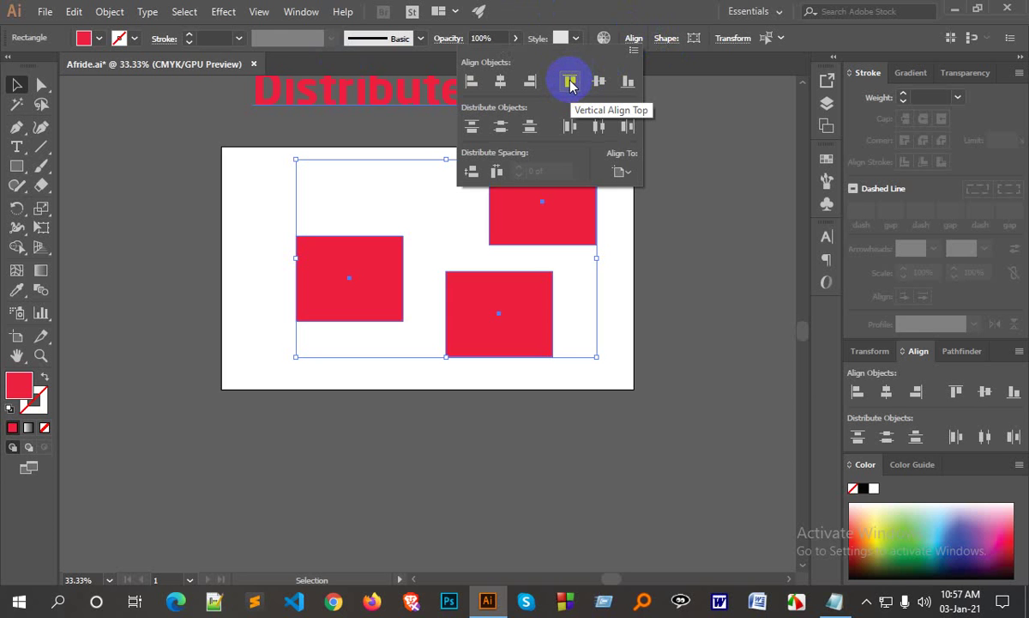
click(571, 82)
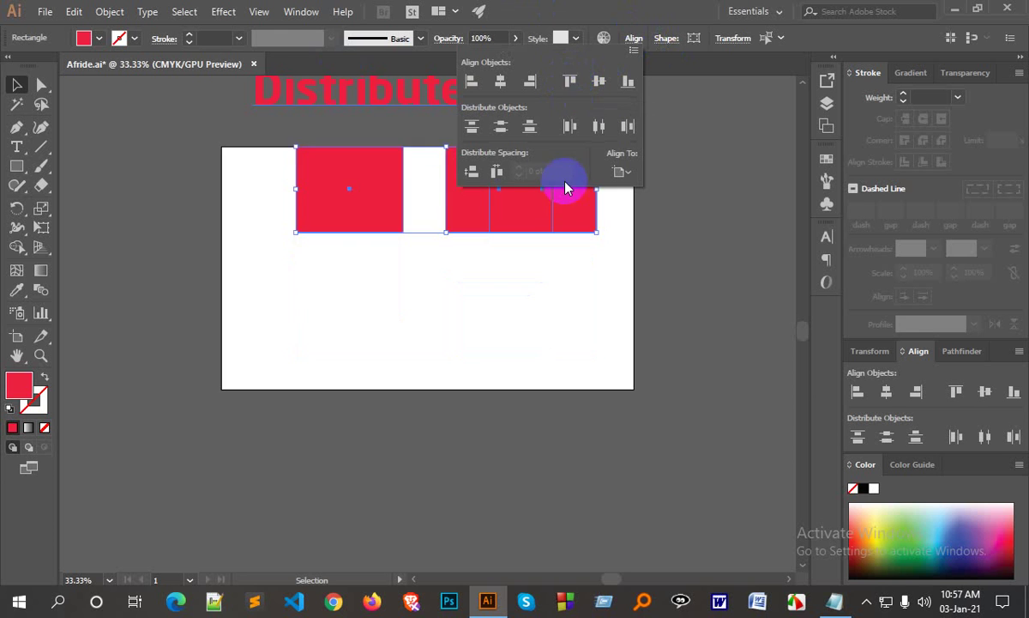
click(492, 247)
key(ctrl+z)
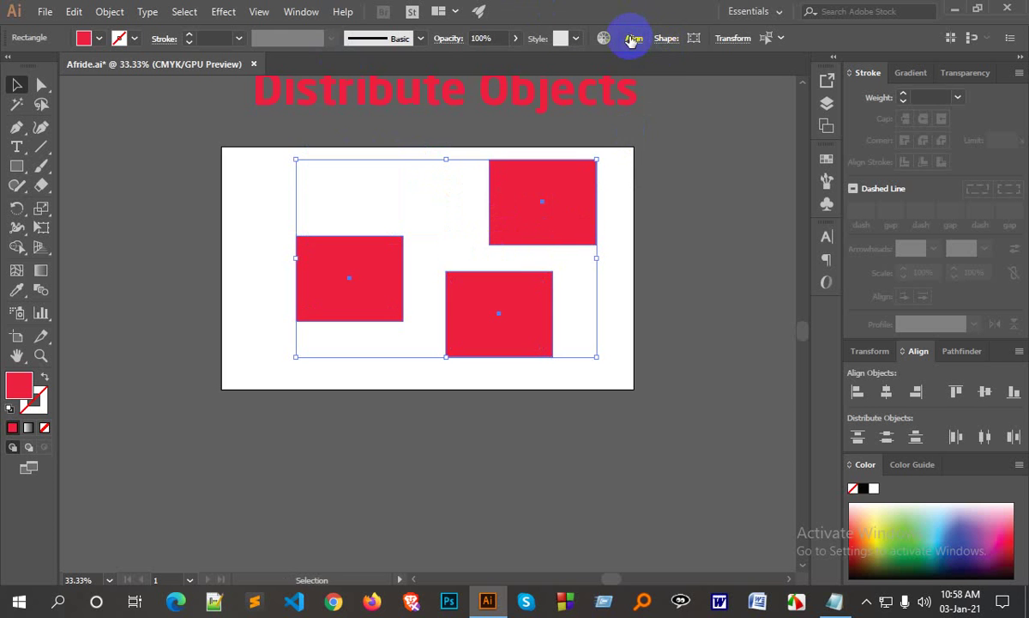
- Try aligning the three rectangles to the artboard's vertical center, and undo the alignment
click(633, 39)
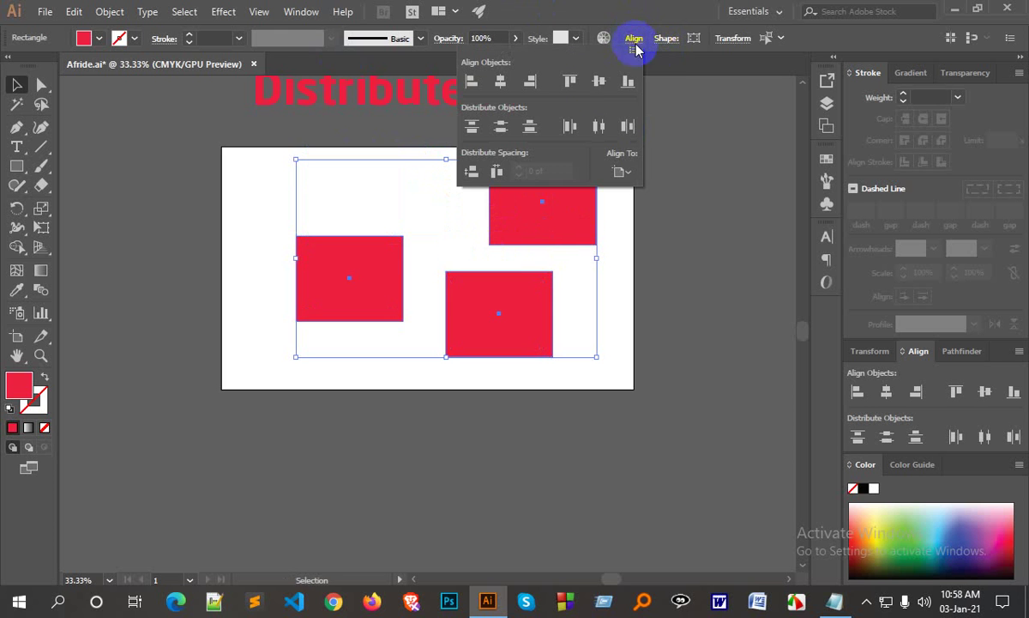
click(601, 86)
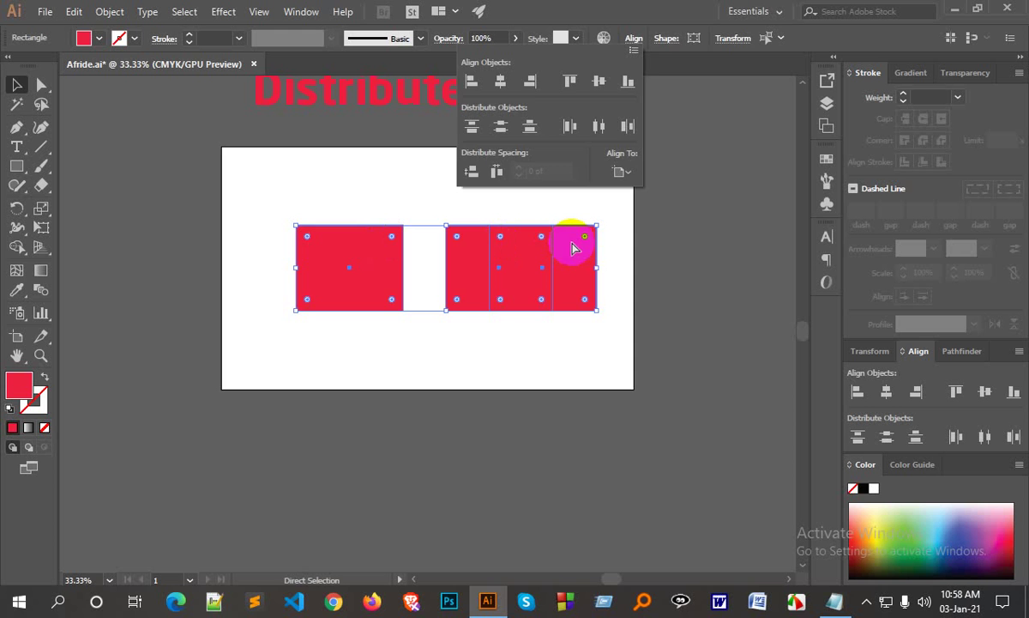
click(573, 249)
key(ctrl+z)
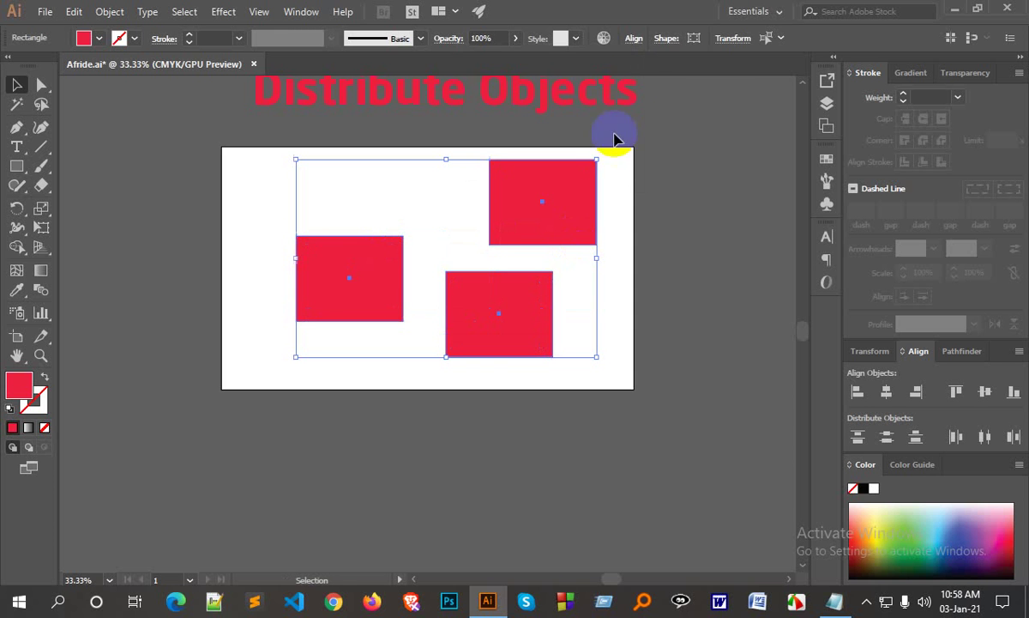
- Try aligning the three rectangles to the artboard's bottom edge, and undo the alignment
click(629, 38)
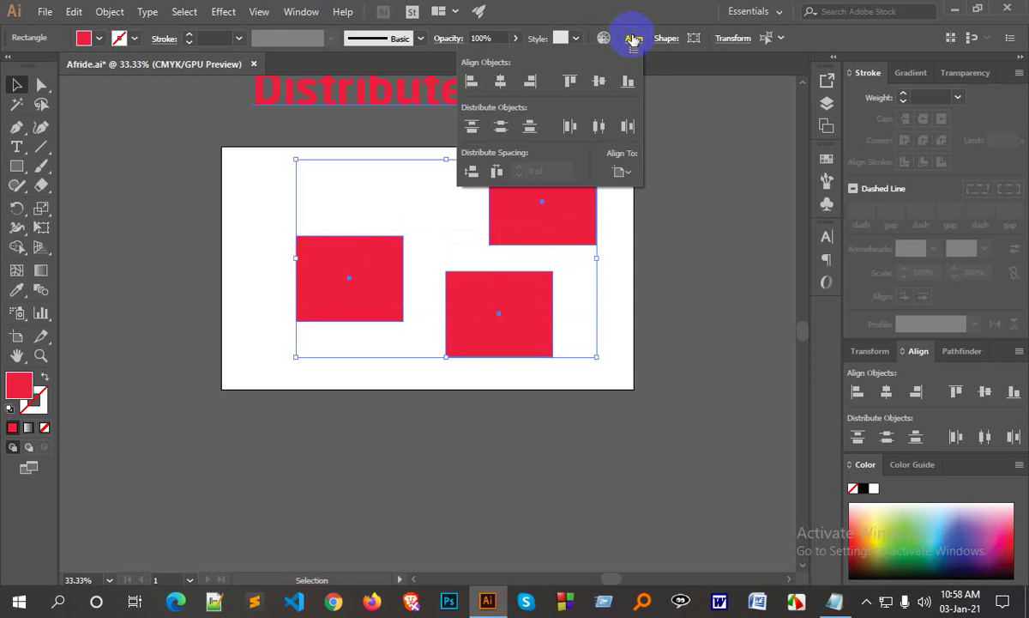
click(629, 83)
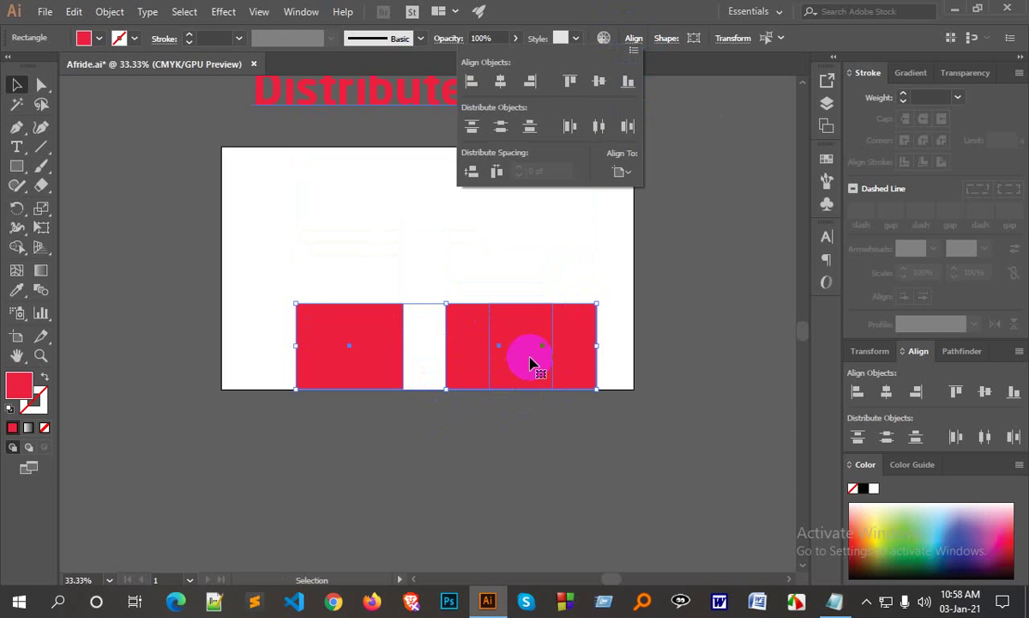
key(a)
key(ctrl+z)
key(v)
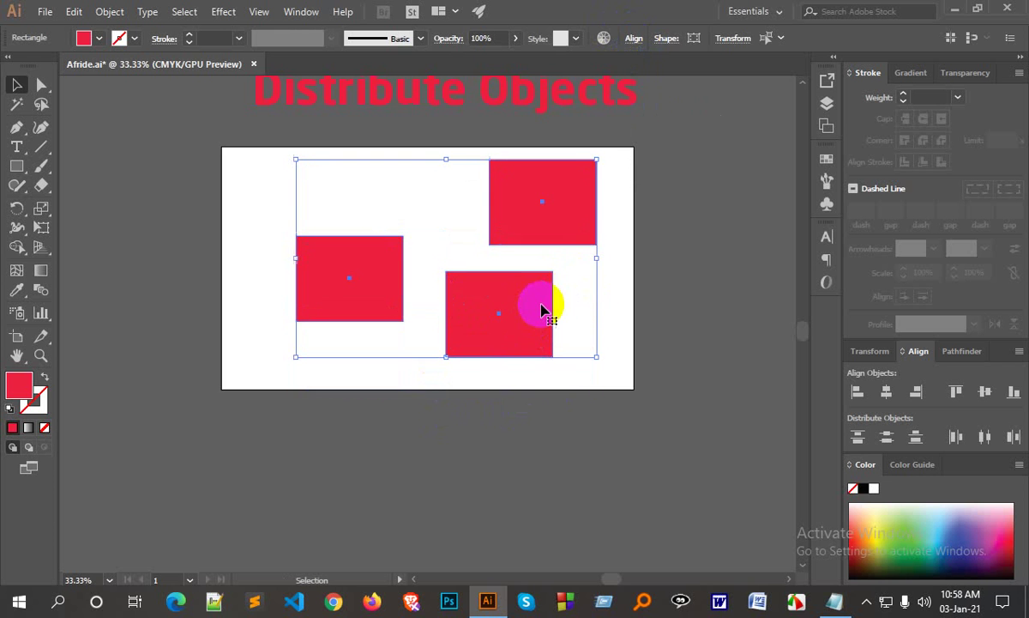
- Set the alignment reference for the three rectangles to Align to Selection and deselect them
click(633, 37)
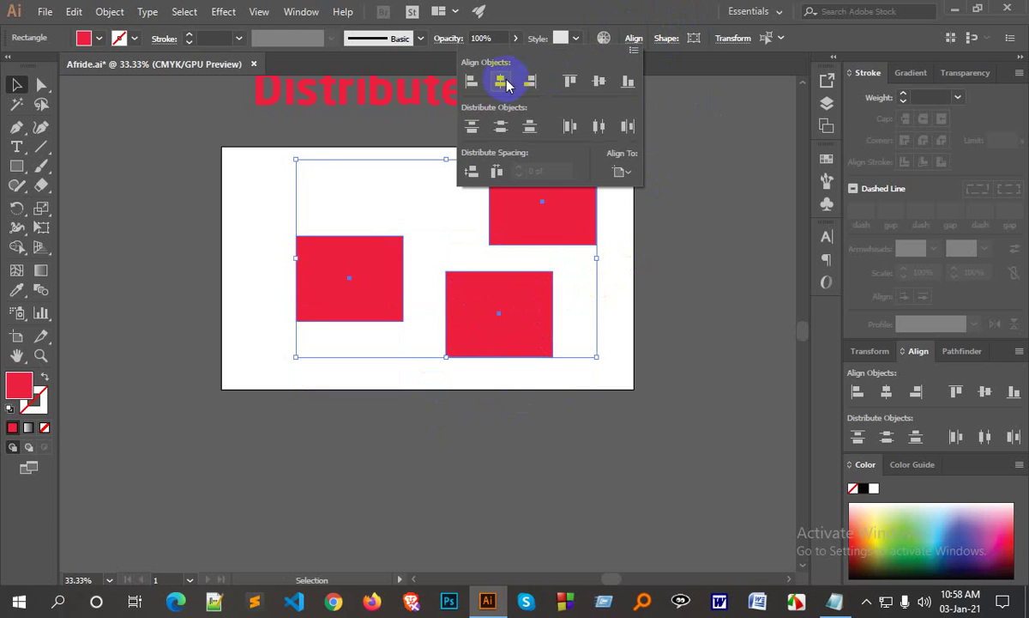
click(630, 174)
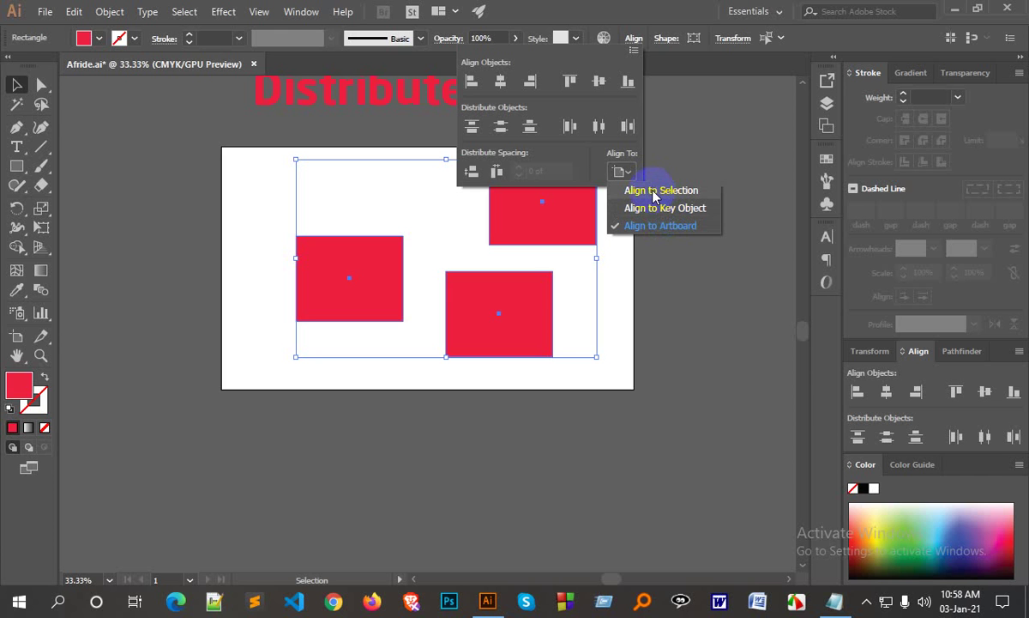
click(661, 190)
click(625, 234)
click(669, 338)
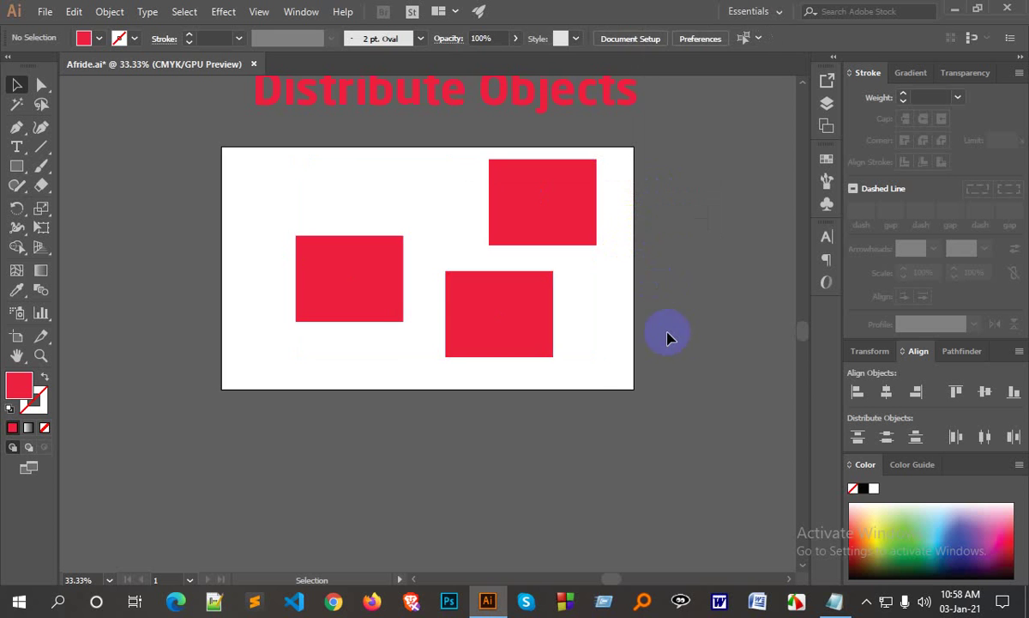
- Set the alignment reference for the three rectangles to Align to Key Object, and deselect them
drag(604, 384, 290, 190)
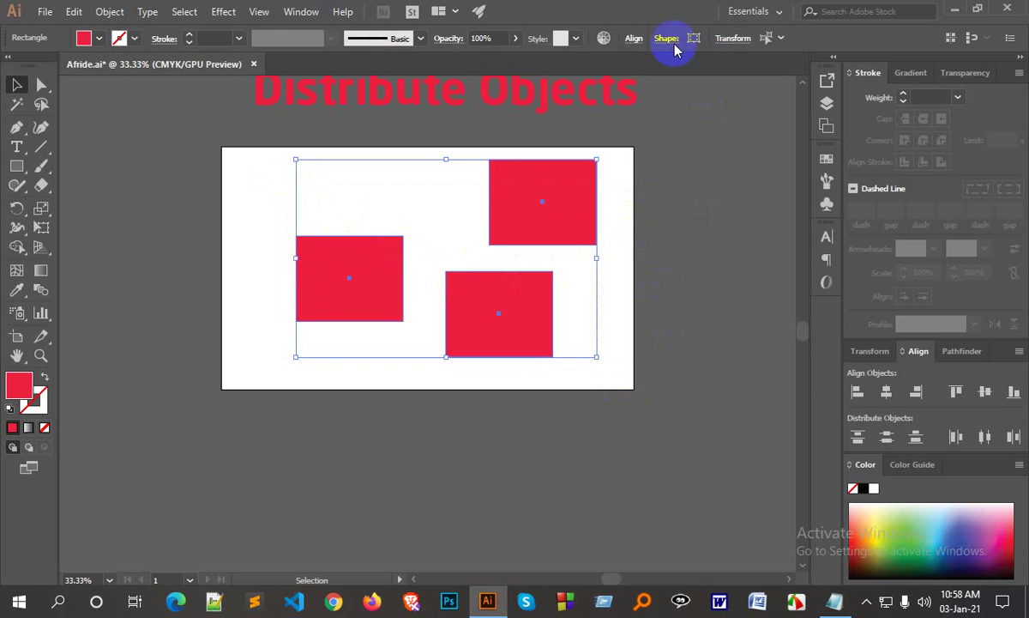
click(626, 40)
click(621, 172)
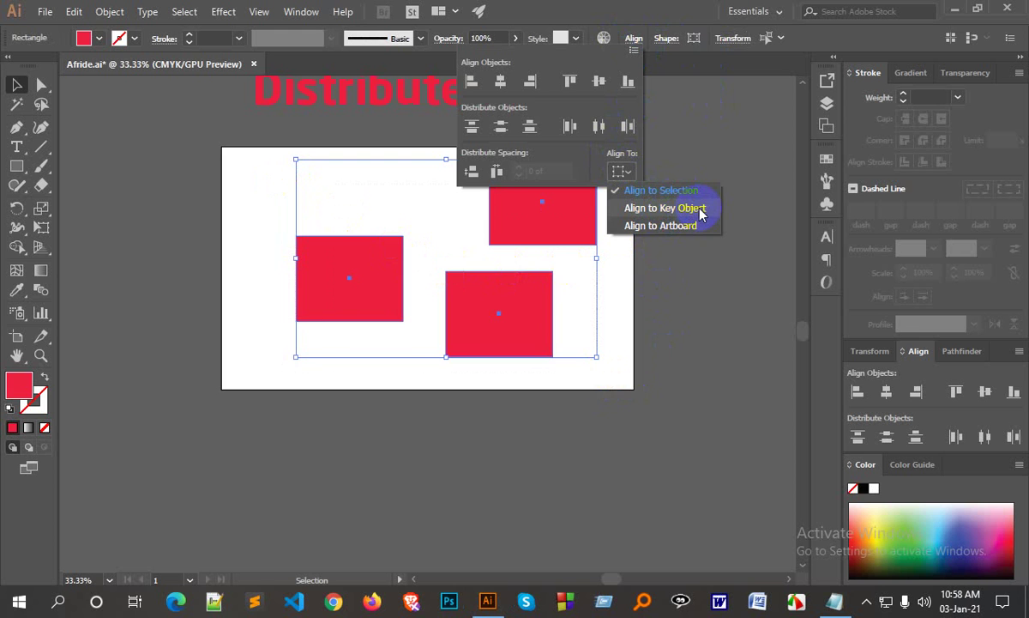
click(699, 213)
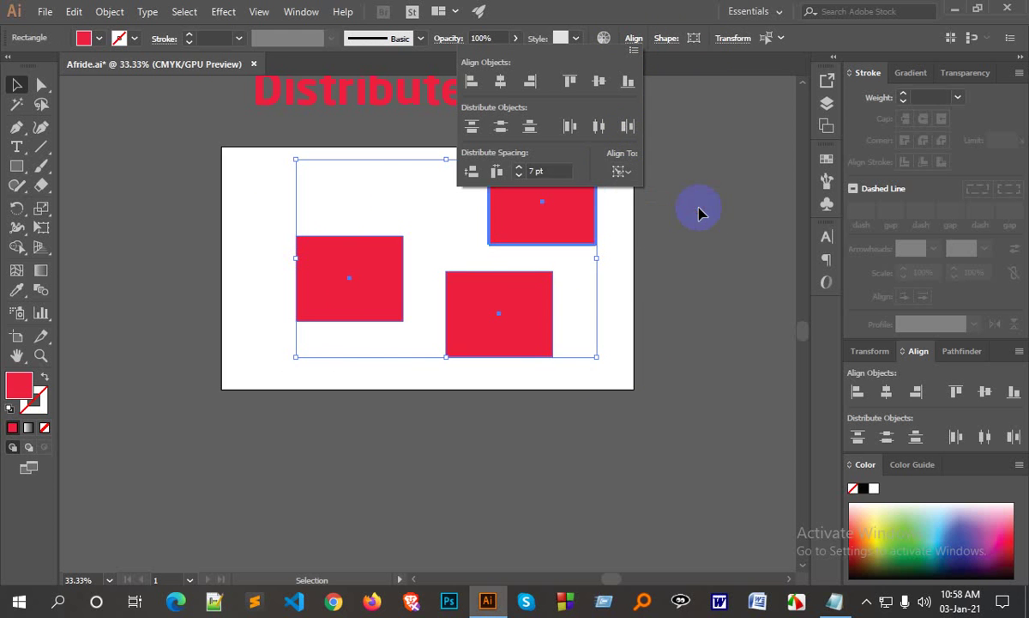
click(627, 246)
click(629, 352)
- Try Horizontal Align Center on the three rectangles relative to the selection, and undo it
drag(629, 352, 296, 172)
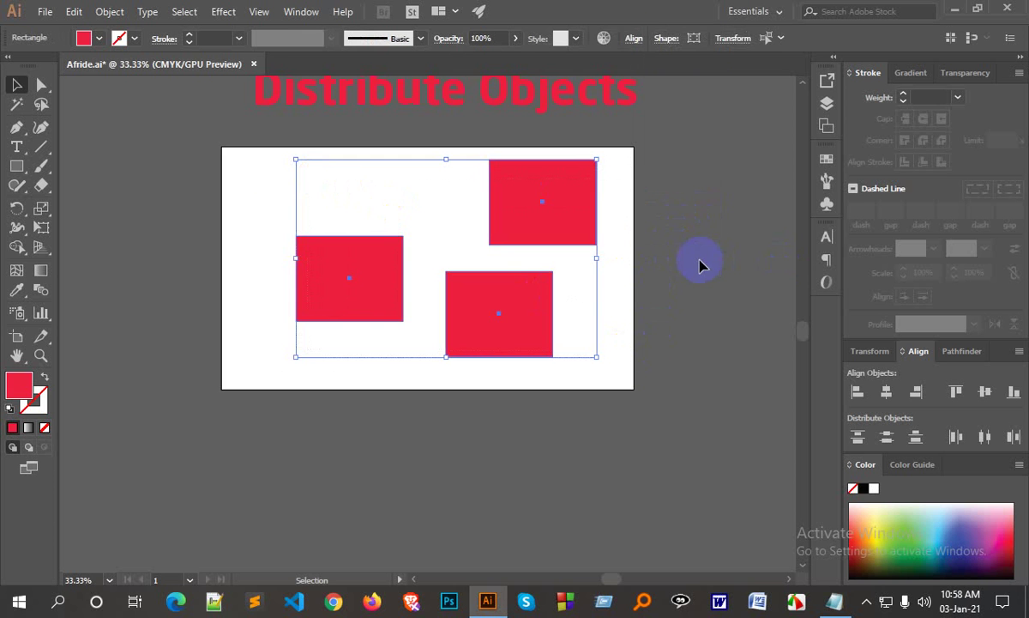
click(634, 38)
click(505, 83)
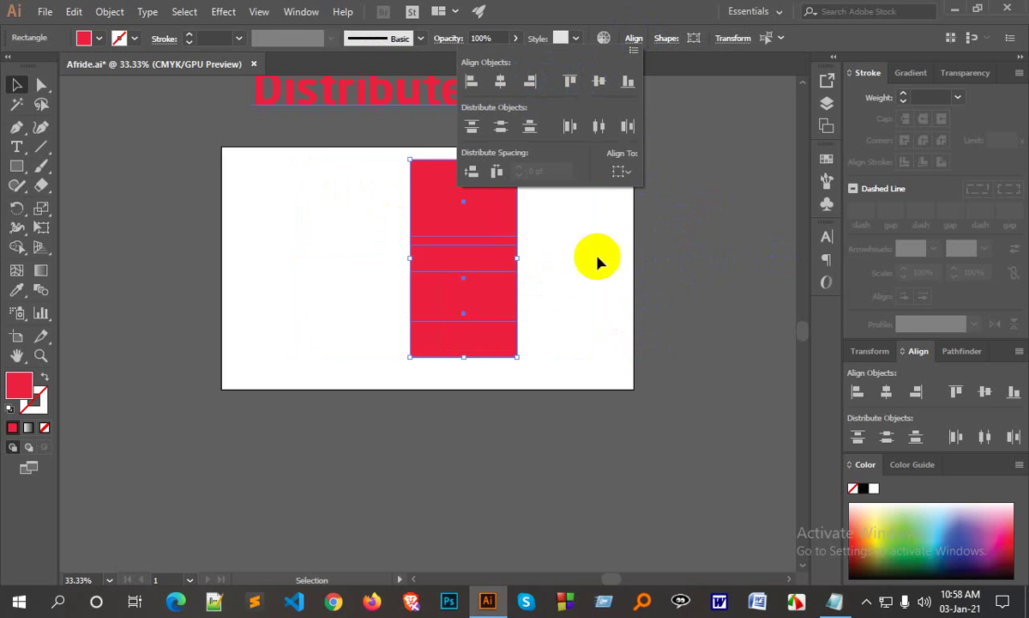
click(589, 301)
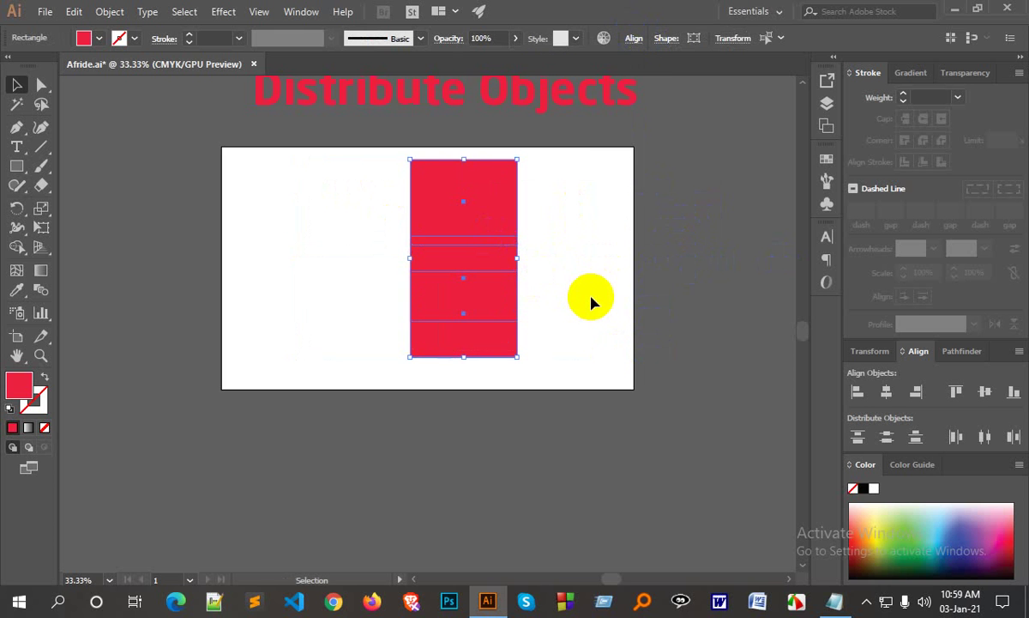
key(ctrl+z)
- Reselect the three rectangles and make the upper-right one the key object
click(630, 355)
click(552, 216)
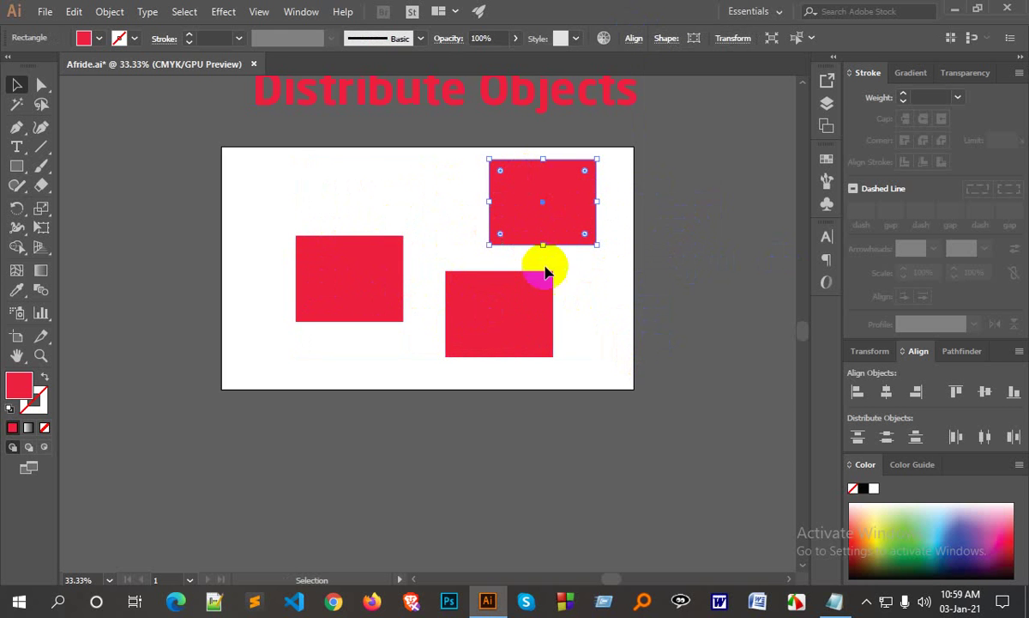
mouse_move(626, 352)
mouse_down()
mouse_move(627, 338)
mouse_move(311, 162)
mouse_up()
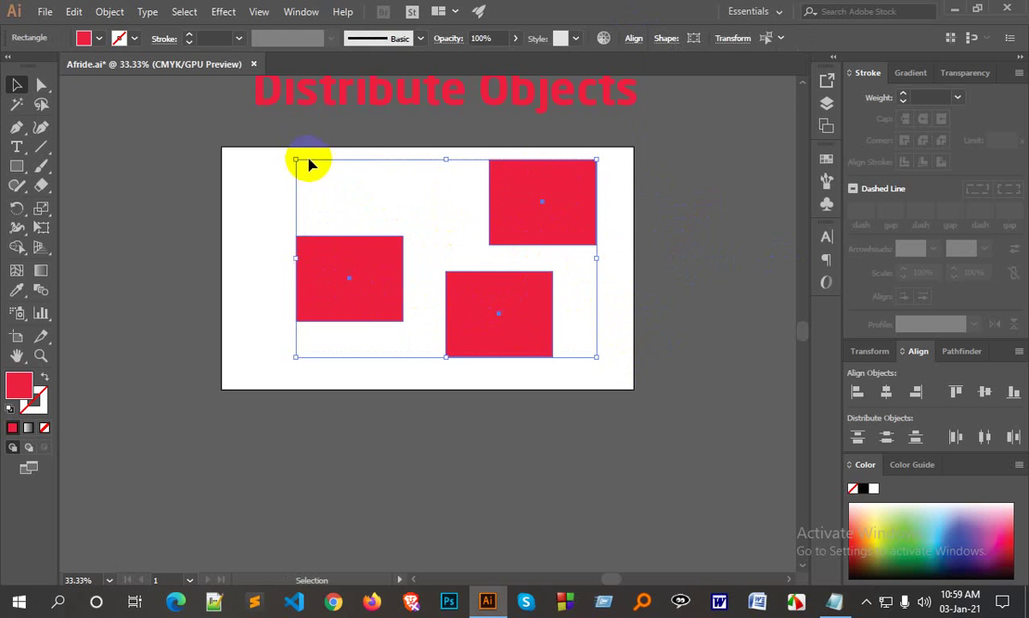
click(573, 228)
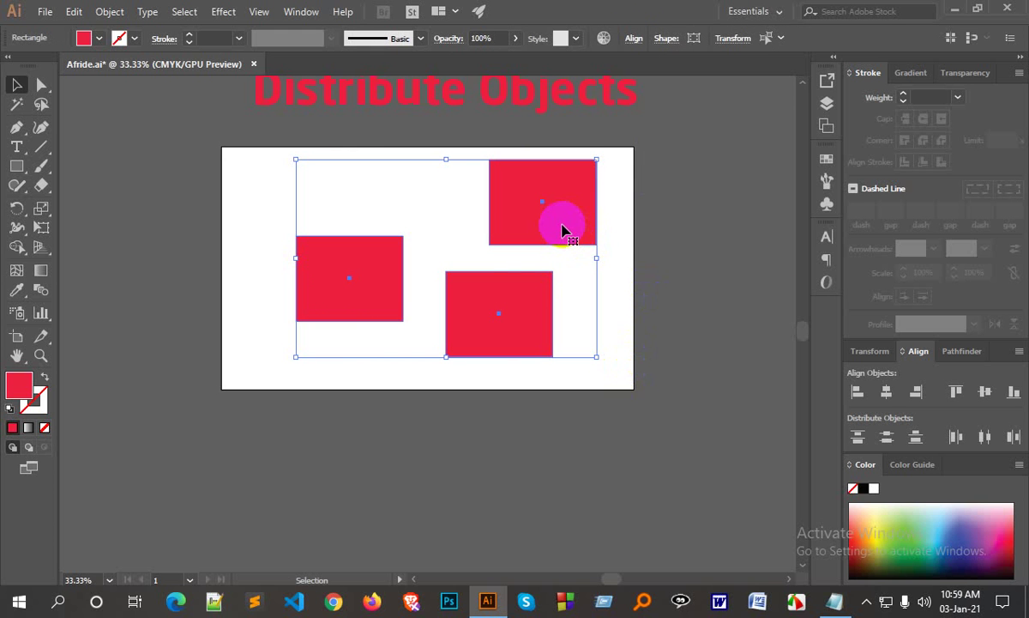
click(562, 225)
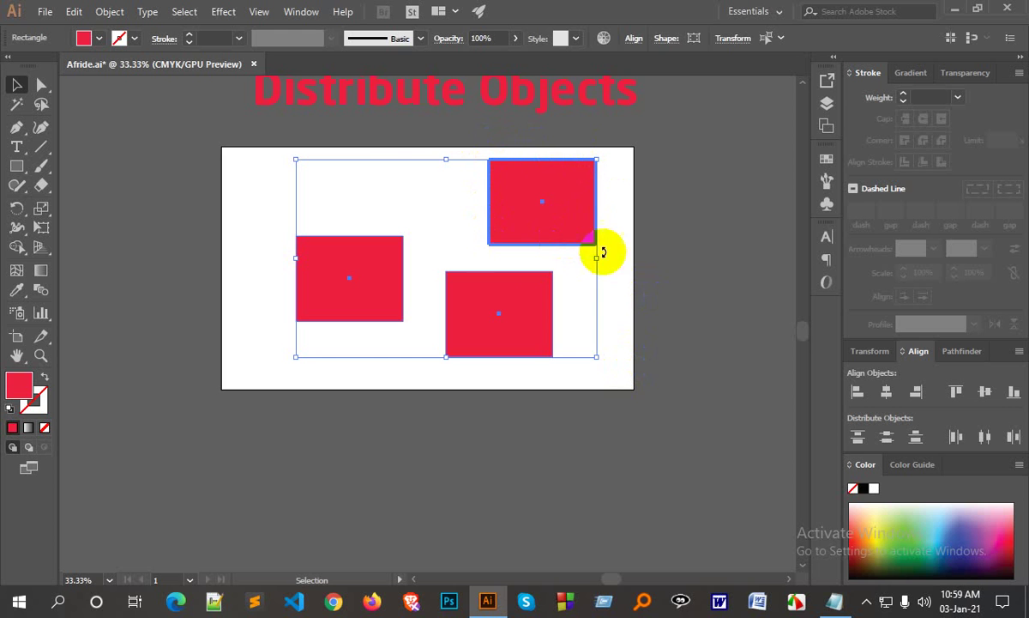
- Make the lower-middle rectangle the key object, check the Align To options, and clear the key object
click(605, 281)
drag(602, 345, 348, 180)
click(496, 323)
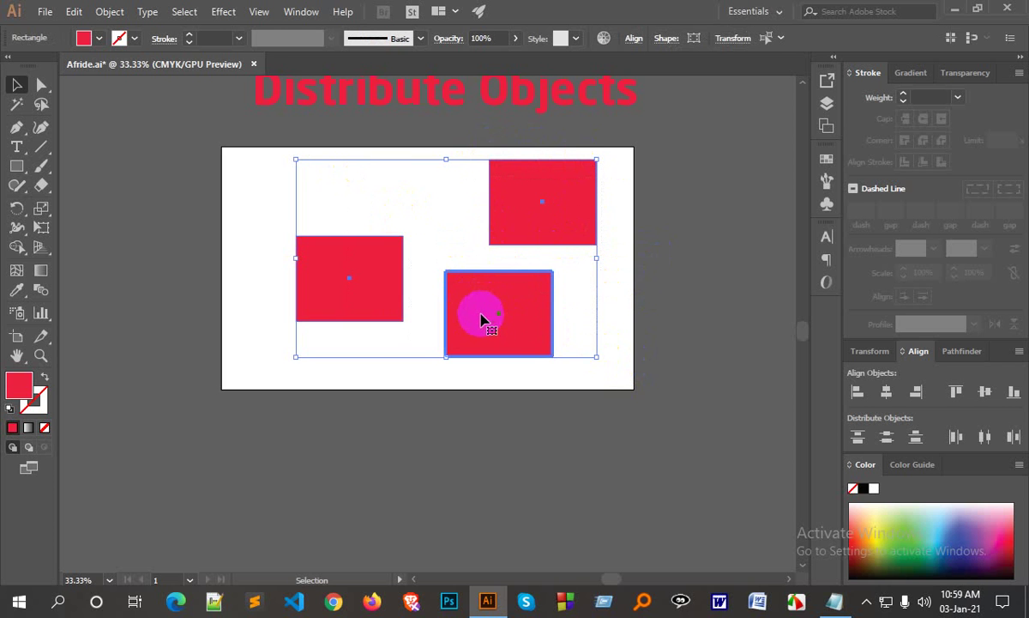
click(634, 45)
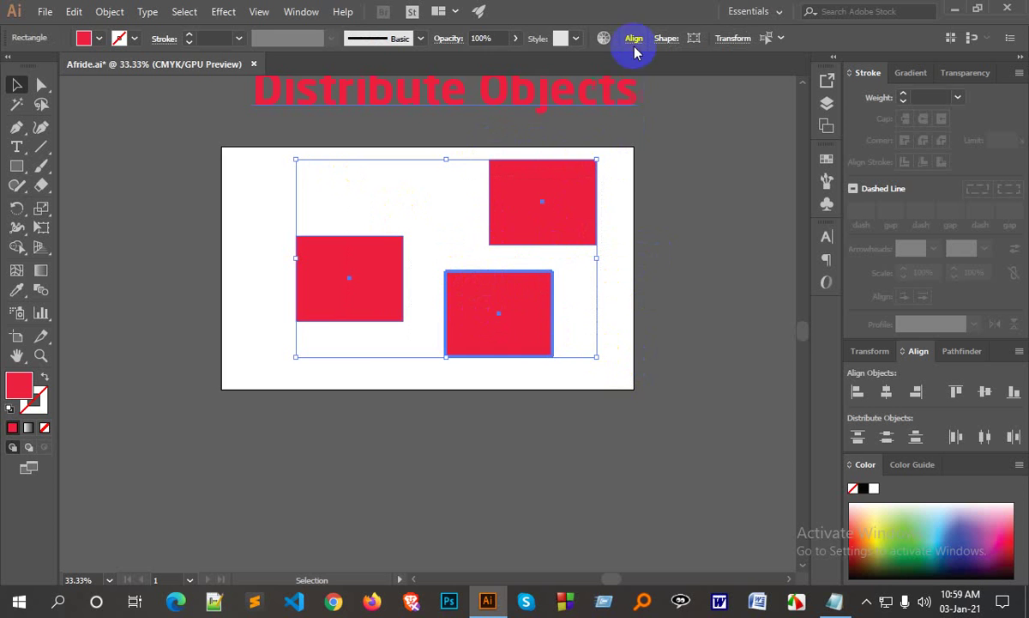
click(621, 170)
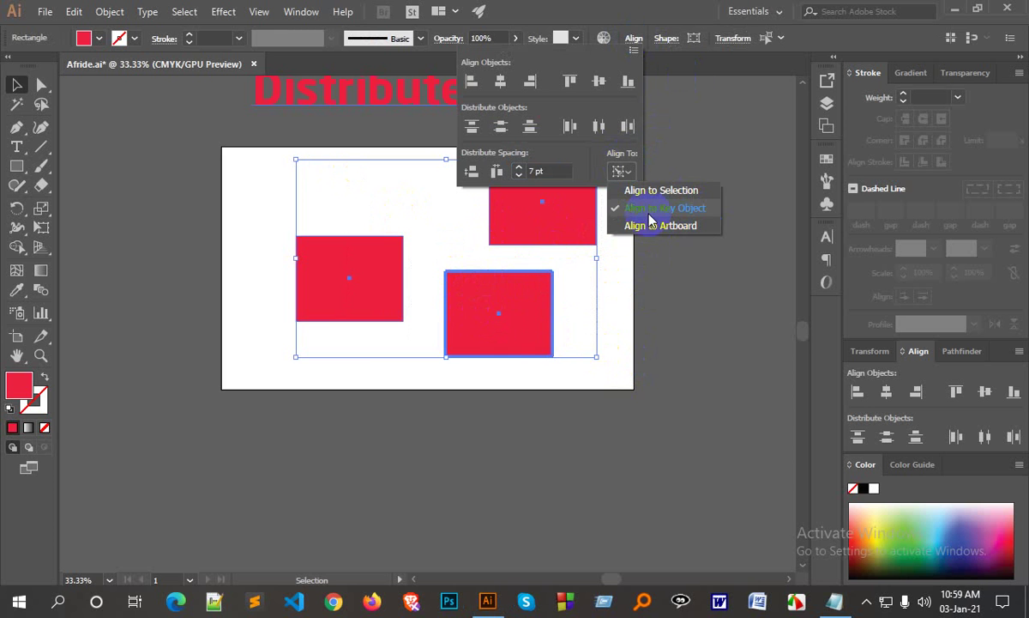
click(616, 280)
click(627, 315)
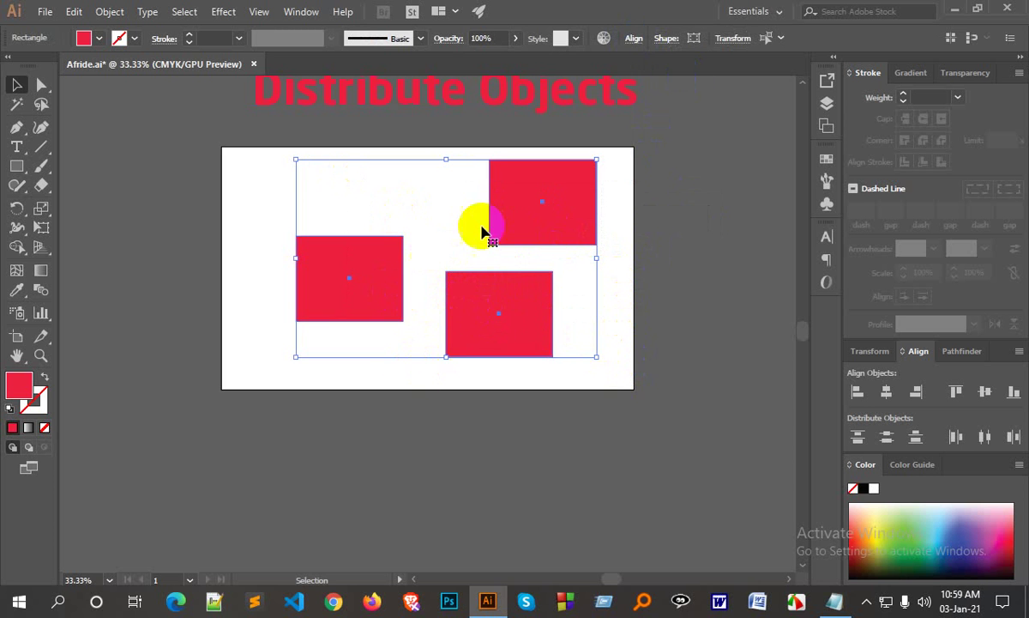
- Check the Align To options again and make the left rectangle the key object
click(657, 43)
click(634, 39)
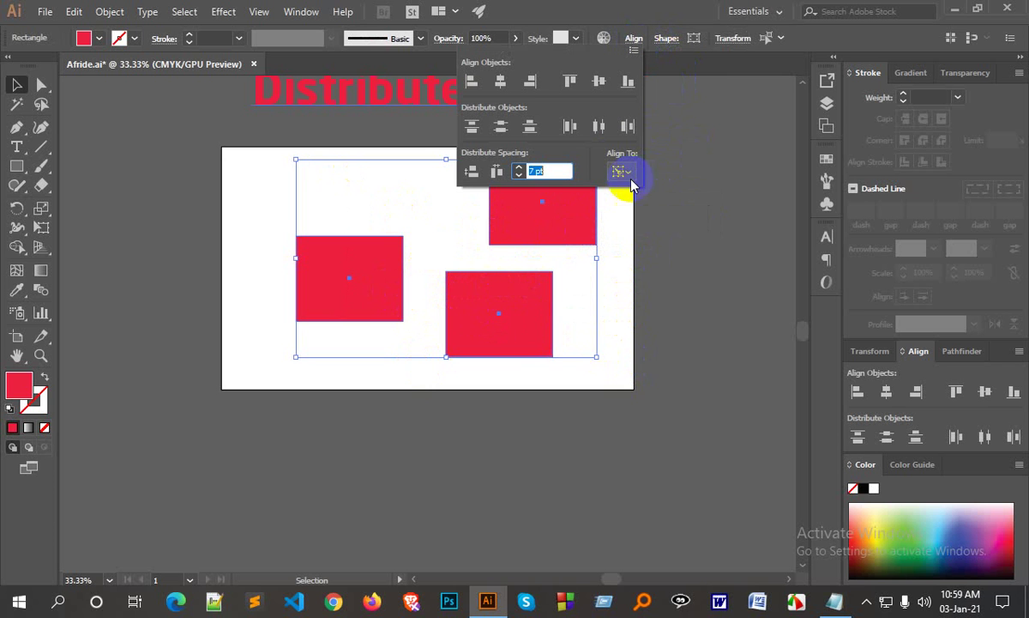
click(620, 170)
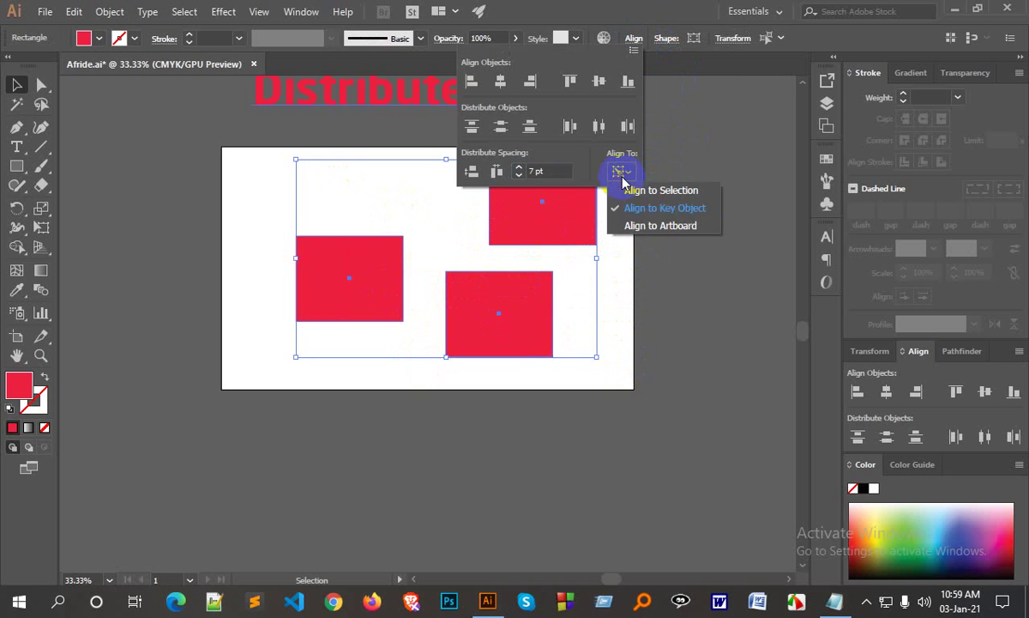
click(385, 286)
click(385, 286)
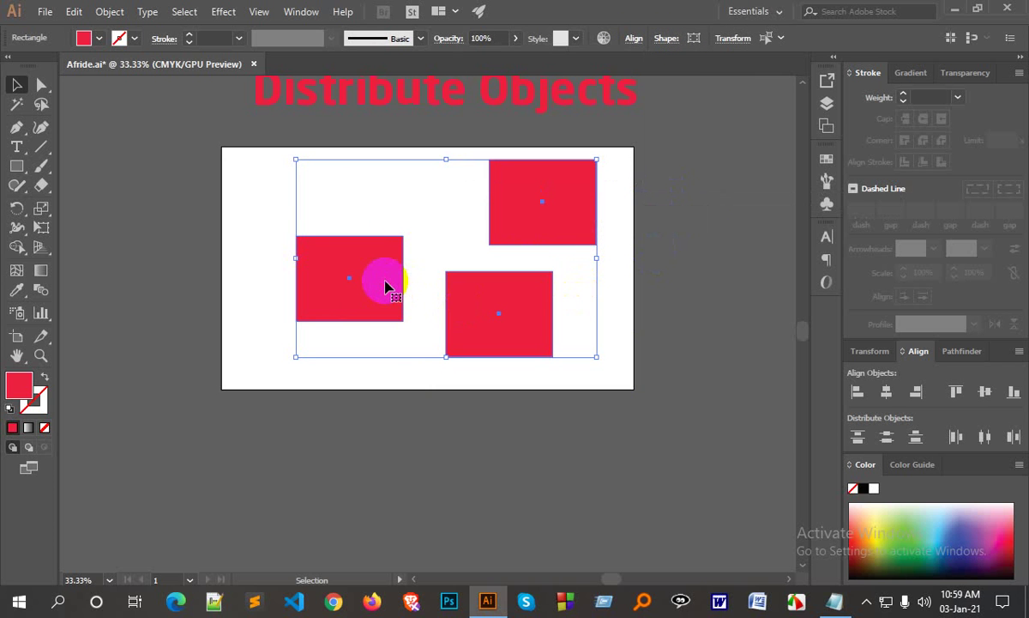
click(385, 286)
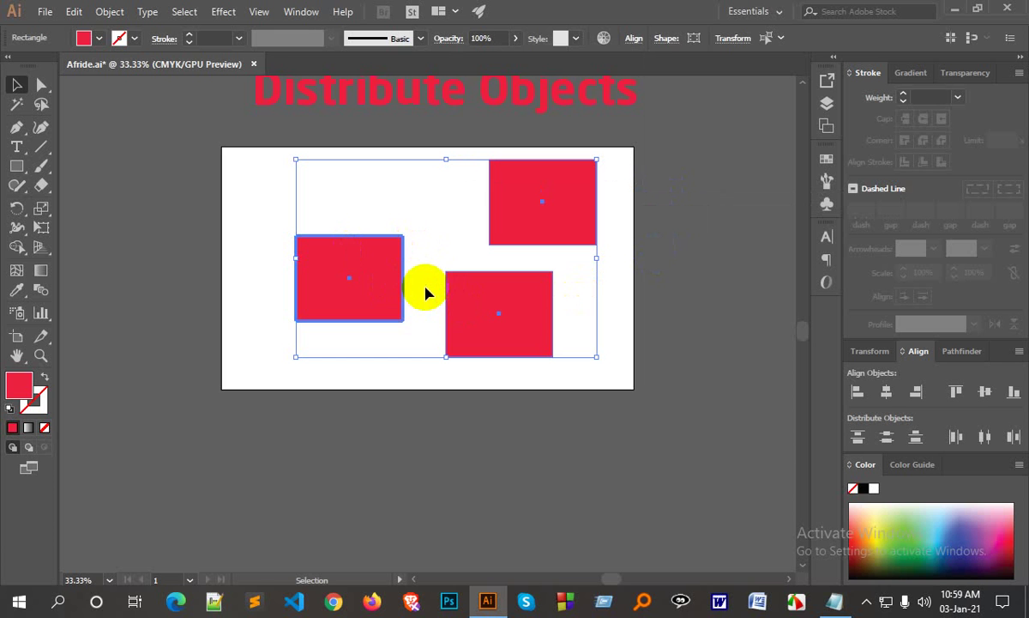
- Try Horizontal Align Center on the three rectangles with the left one as key object, and undo it
click(634, 38)
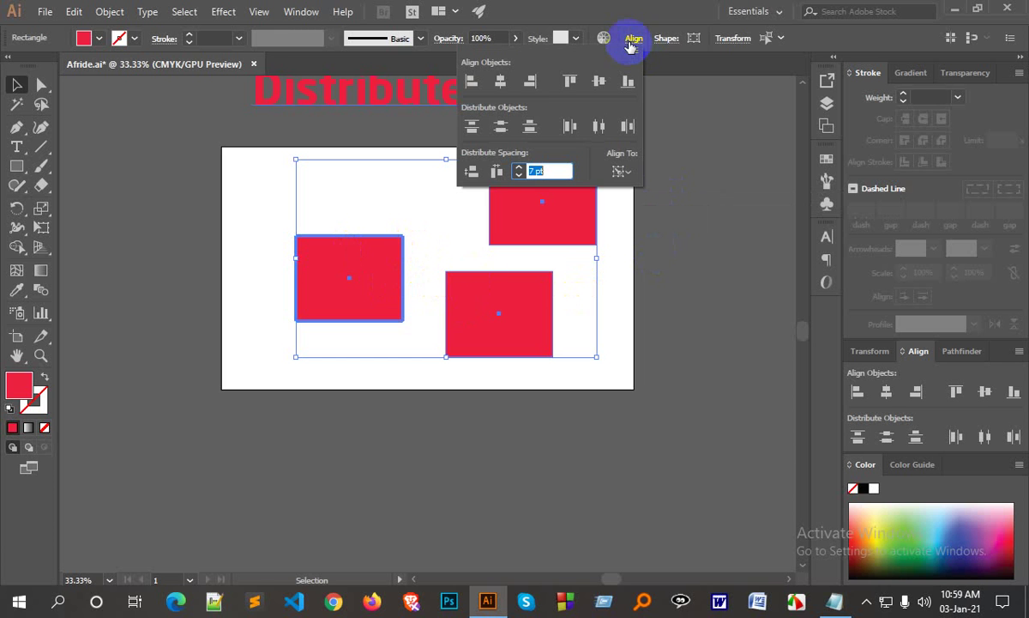
click(512, 83)
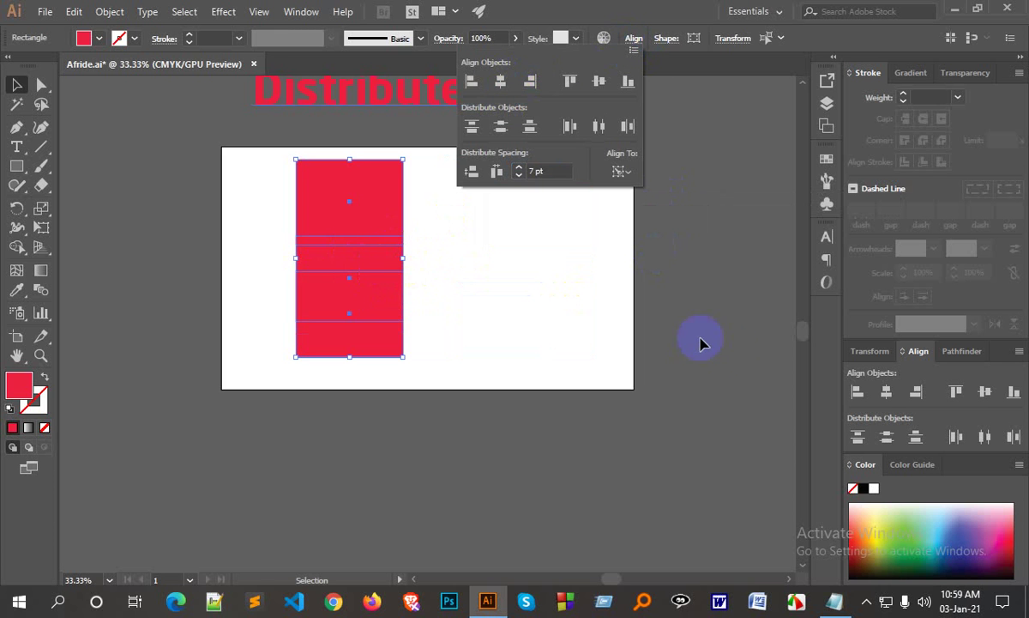
click(356, 291)
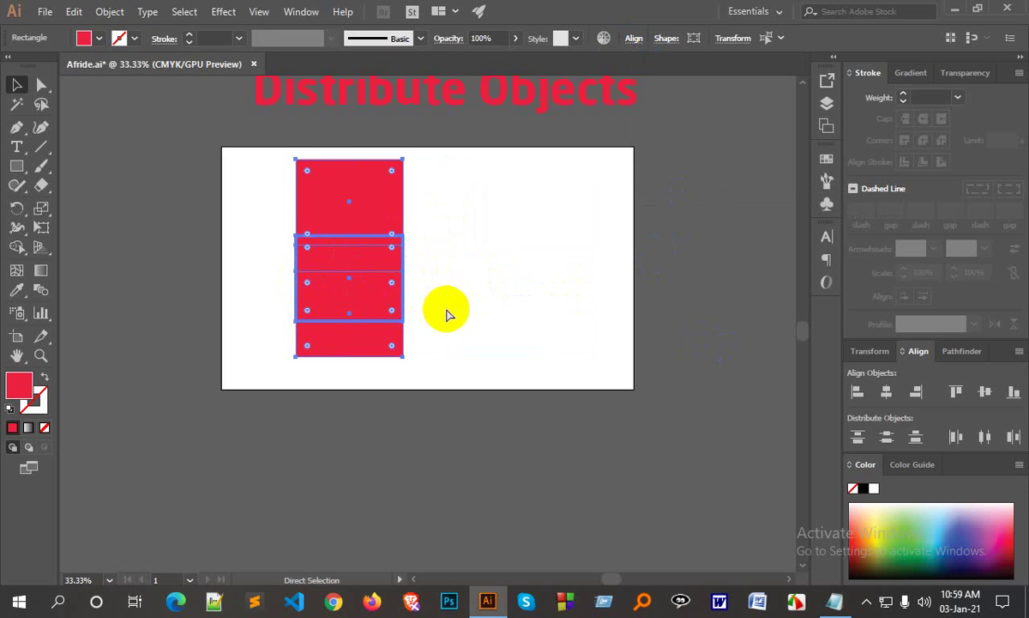
key(ctrl+z)
- Fill the left rectangle with light green to tell it apart from the red ones, and deselect it
click(254, 294)
click(348, 292)
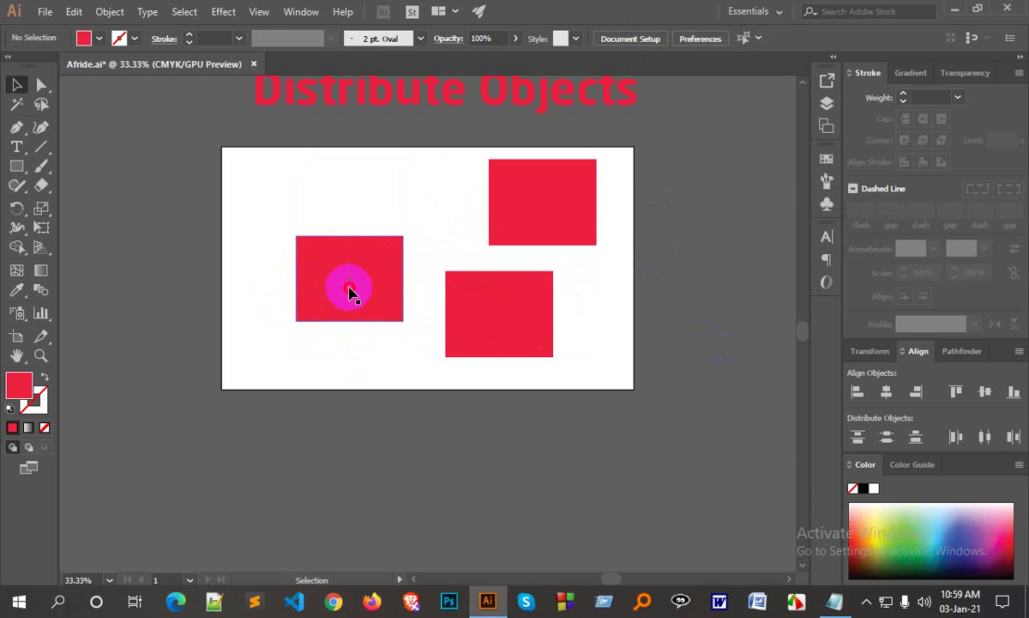
click(901, 514)
click(524, 397)
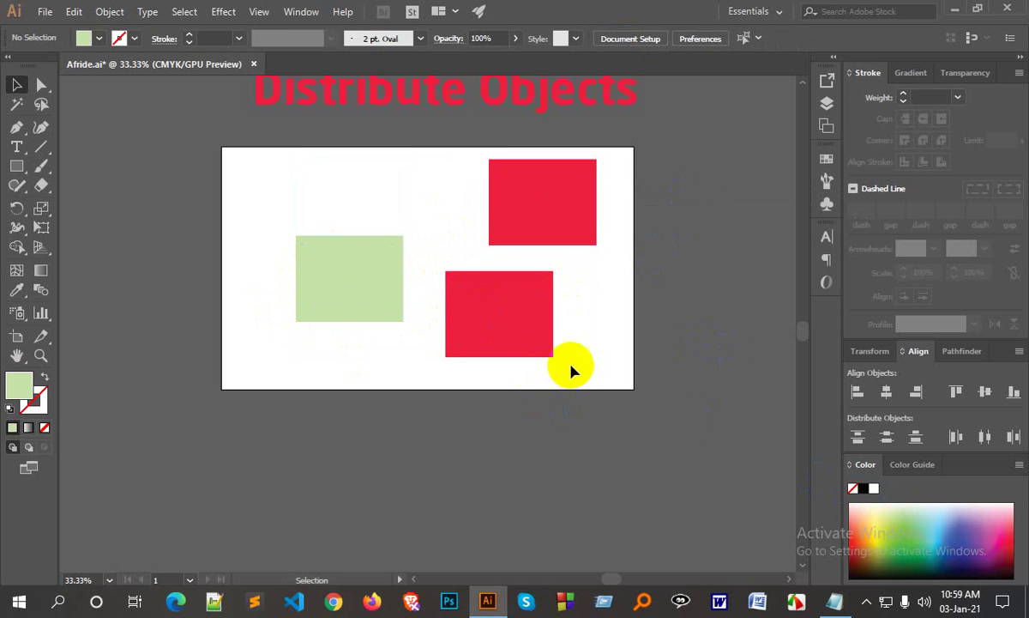
- Try Horizontal Align Center on all three rectangles with the green one as key object, and undo the alignment
drag(570, 363, 330, 224)
click(352, 268)
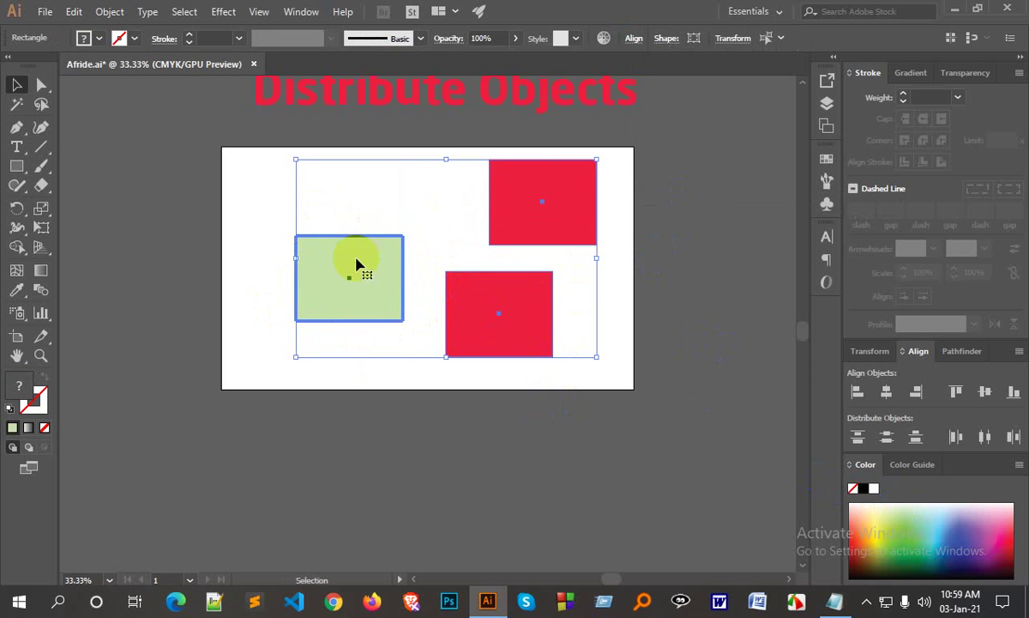
click(633, 37)
click(621, 170)
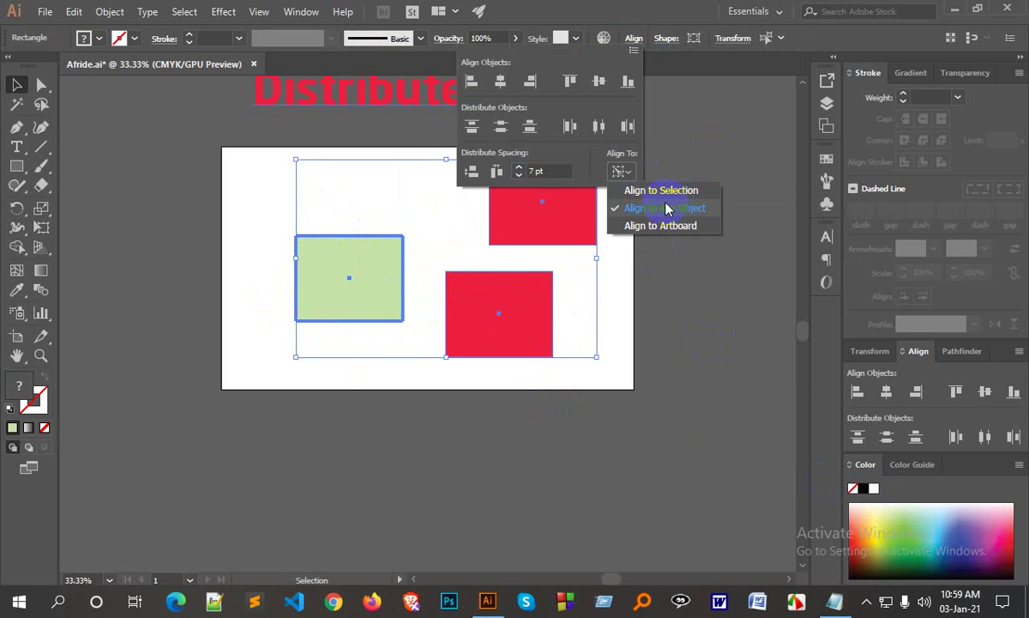
click(501, 83)
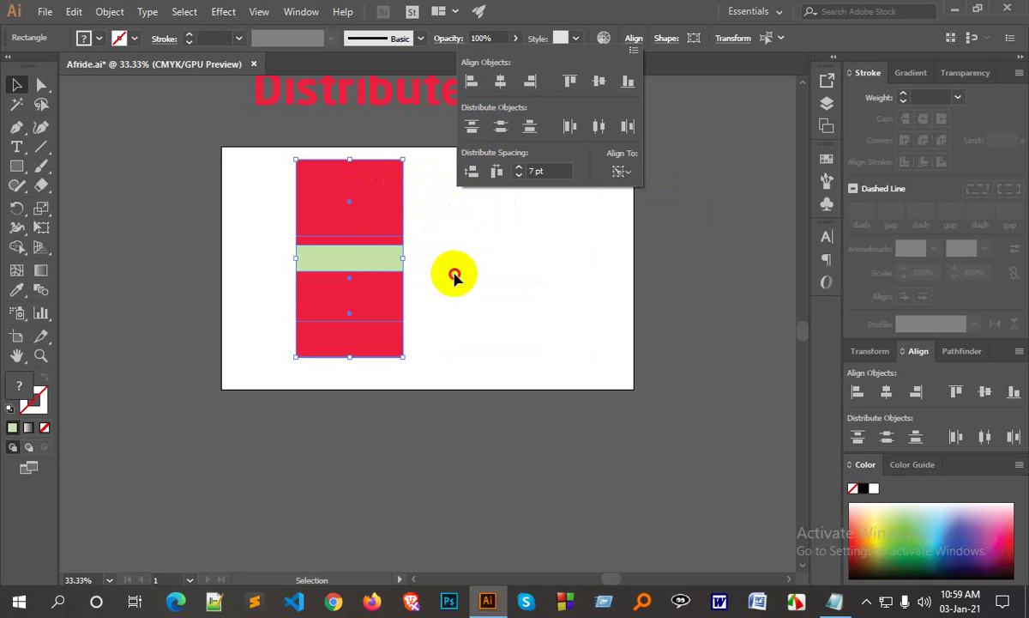
click(455, 276)
click(522, 302)
key(ctrl+z)
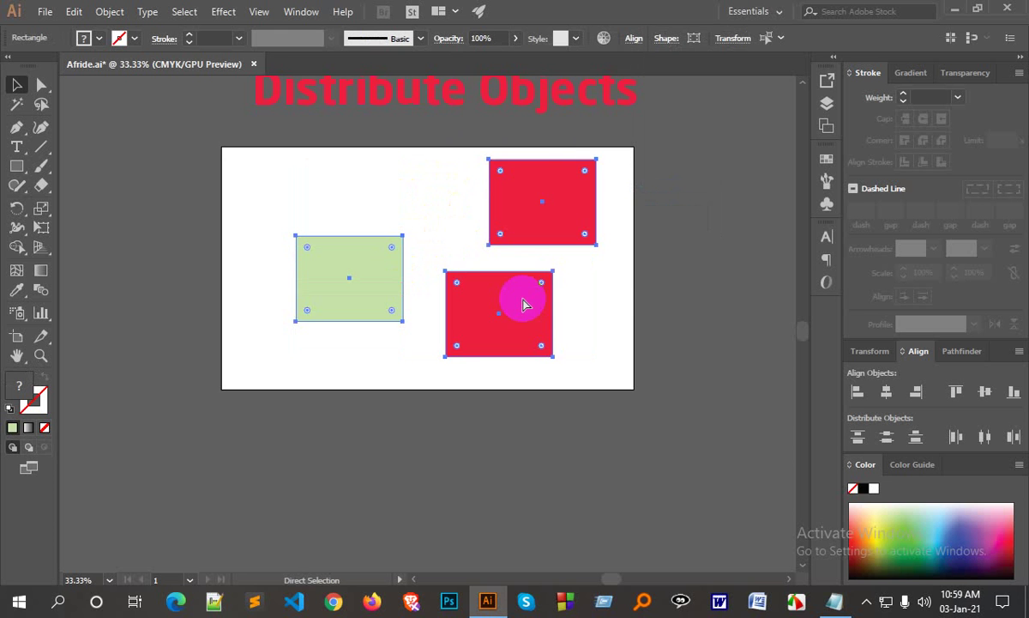
key(v)
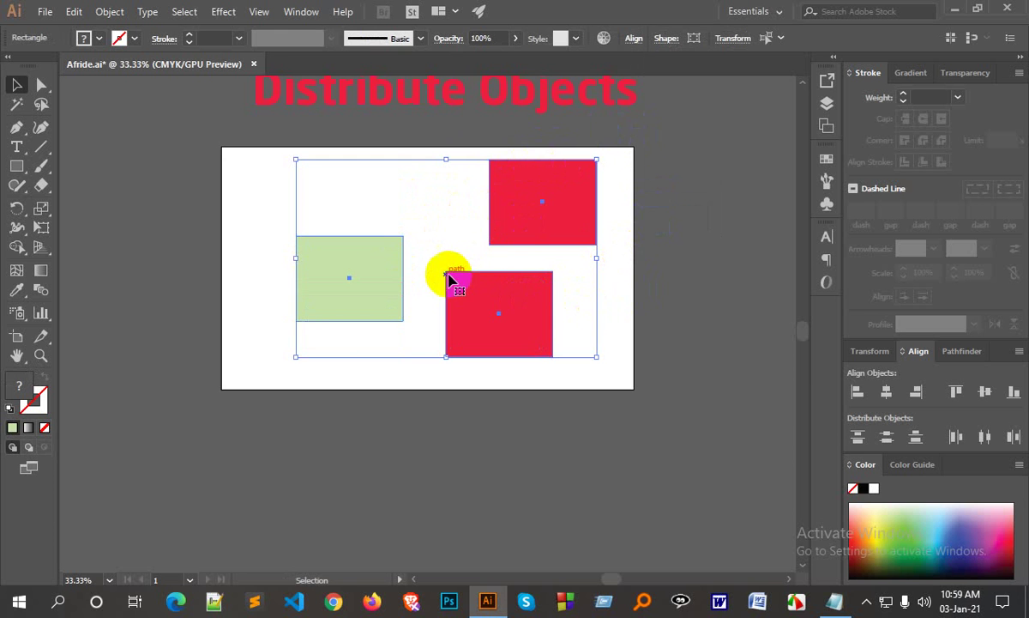
- Try Vertical Align Top on the rectangles with the upper-right red one as key object, and undo it
click(525, 219)
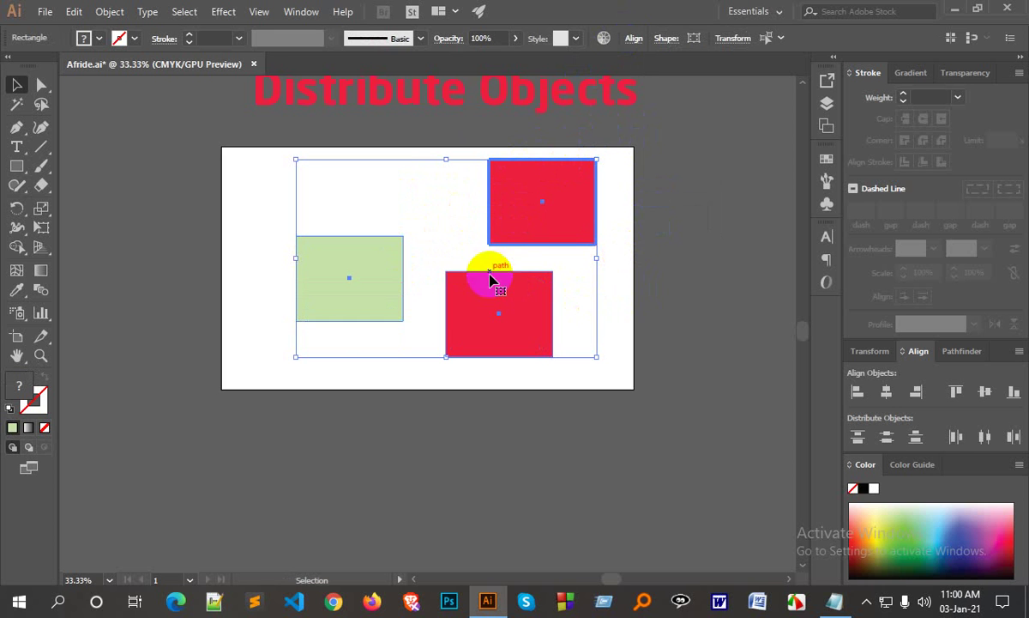
click(634, 38)
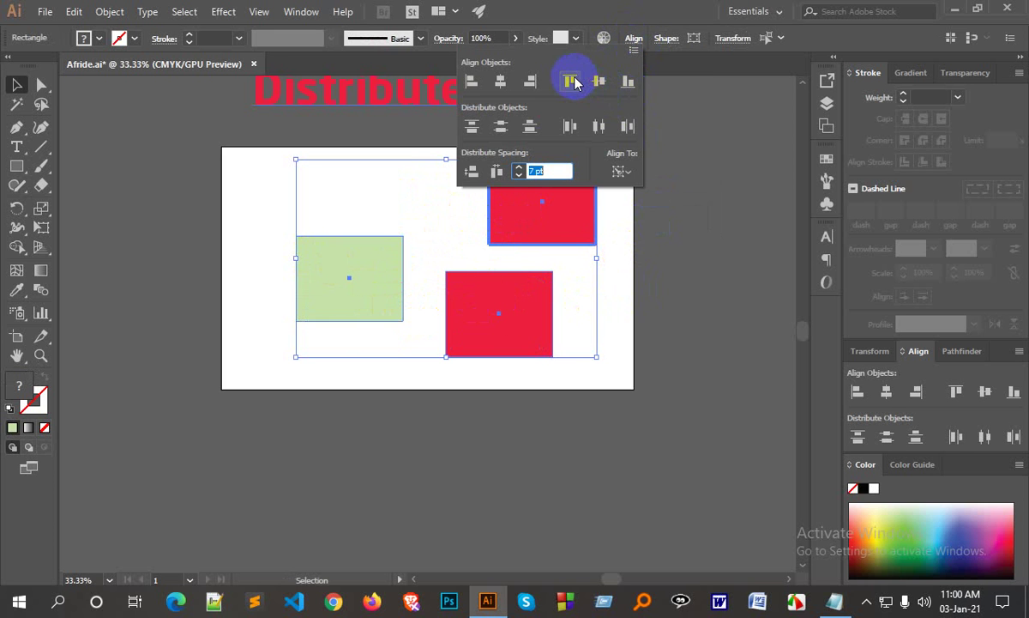
click(571, 82)
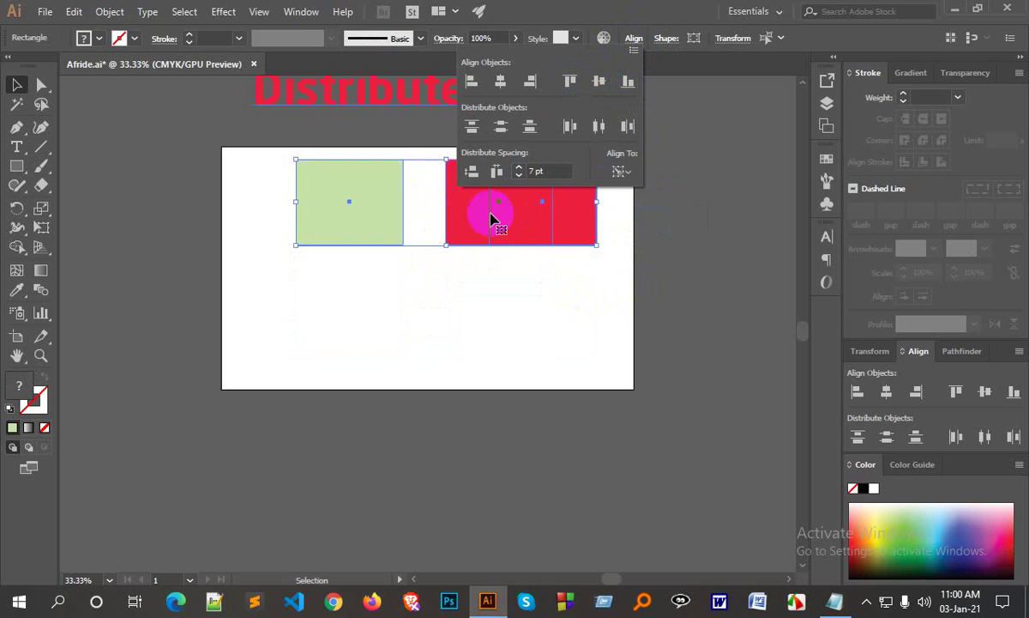
click(554, 287)
key(ctrl+z)
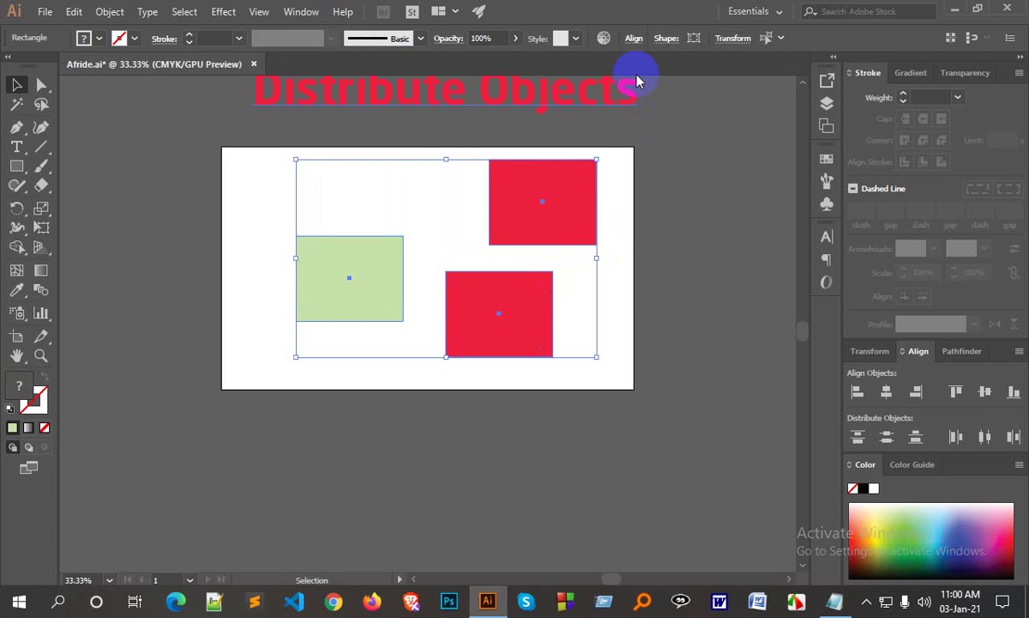
- Set the alignment reference for the three rectangles to Align to Artboard and deselect them
click(631, 39)
click(619, 171)
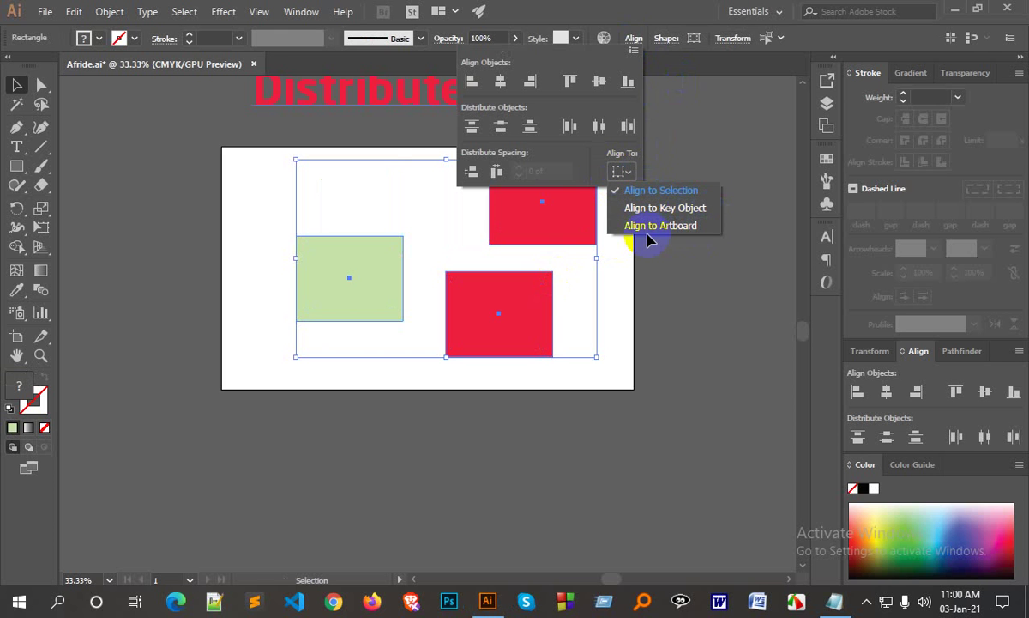
click(692, 227)
click(639, 319)
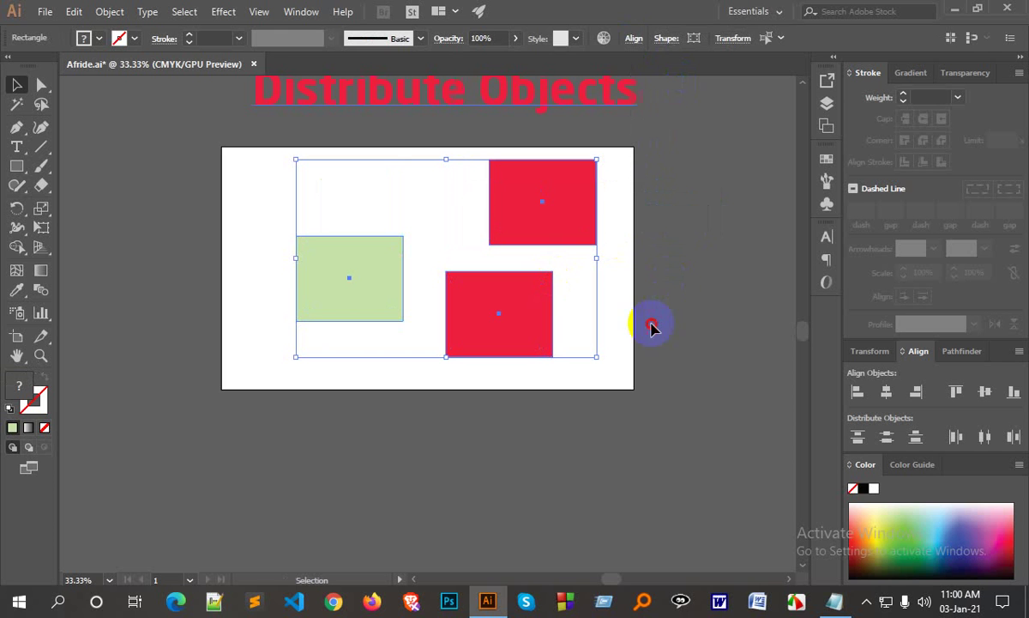
click(503, 396)
- Move the green and both red rectangles off the artboard, spread out in a loose row below it
drag(510, 337, 411, 501)
drag(344, 266, 204, 449)
drag(524, 208, 570, 464)
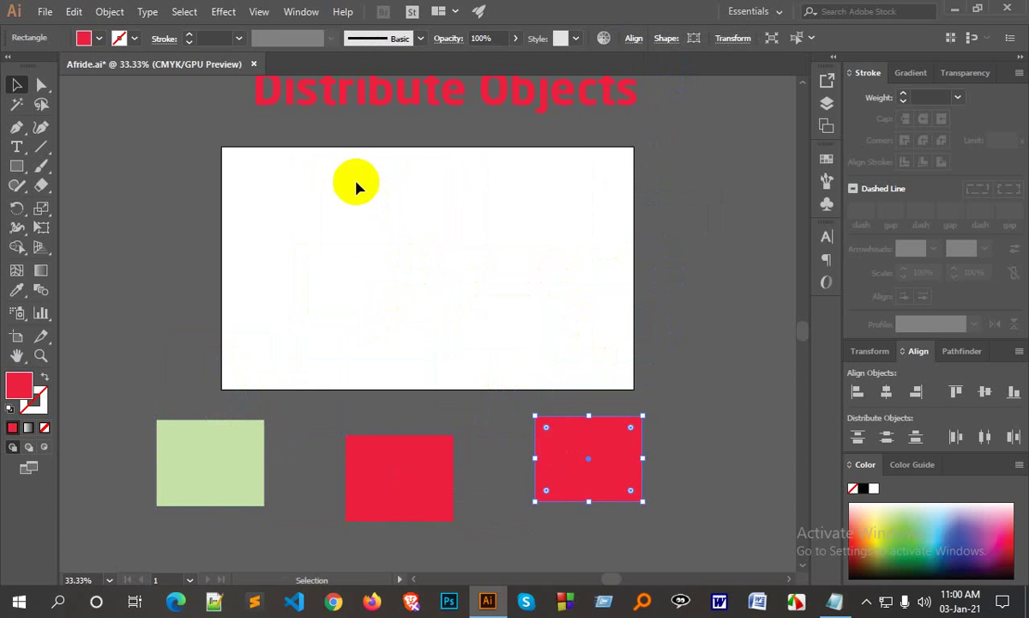
- Set the alignment reference of the rightmost red rectangle to Align to Artboard and center it horizontally and vertically on the artboard
click(717, 367)
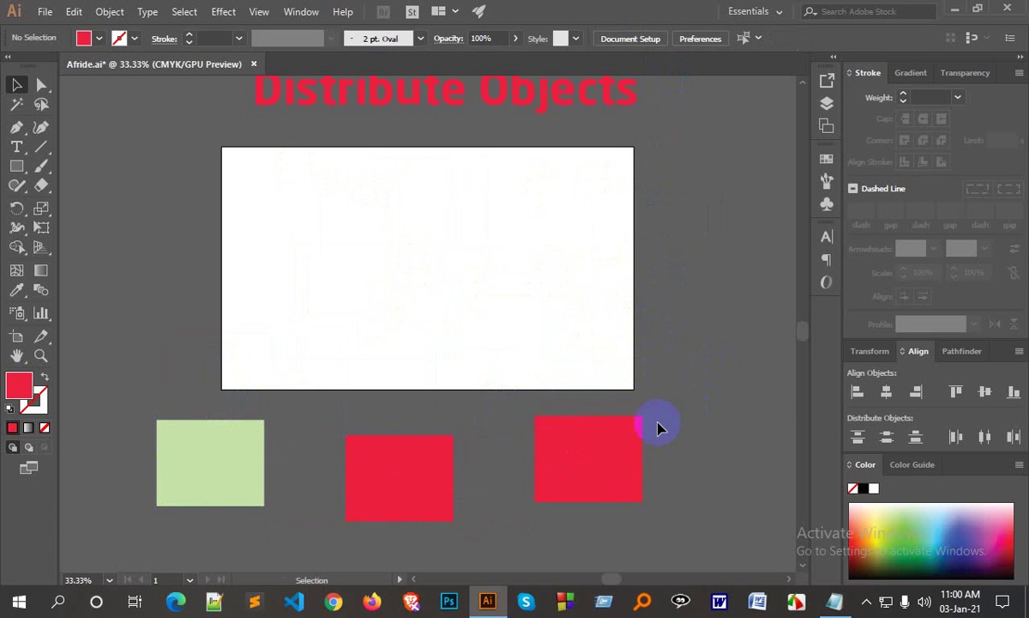
click(609, 435)
click(634, 38)
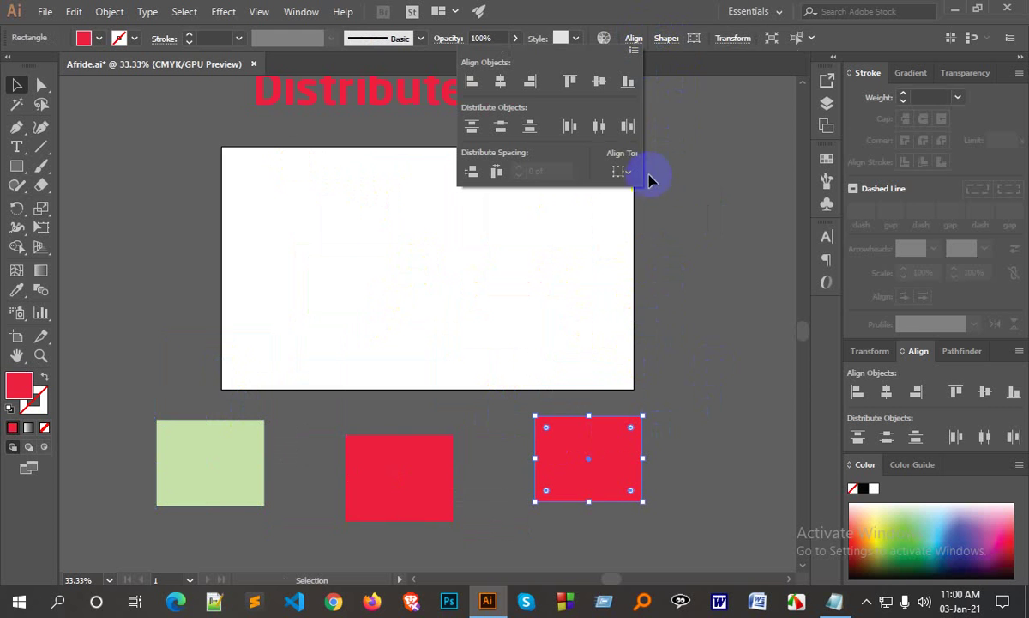
click(632, 174)
click(673, 226)
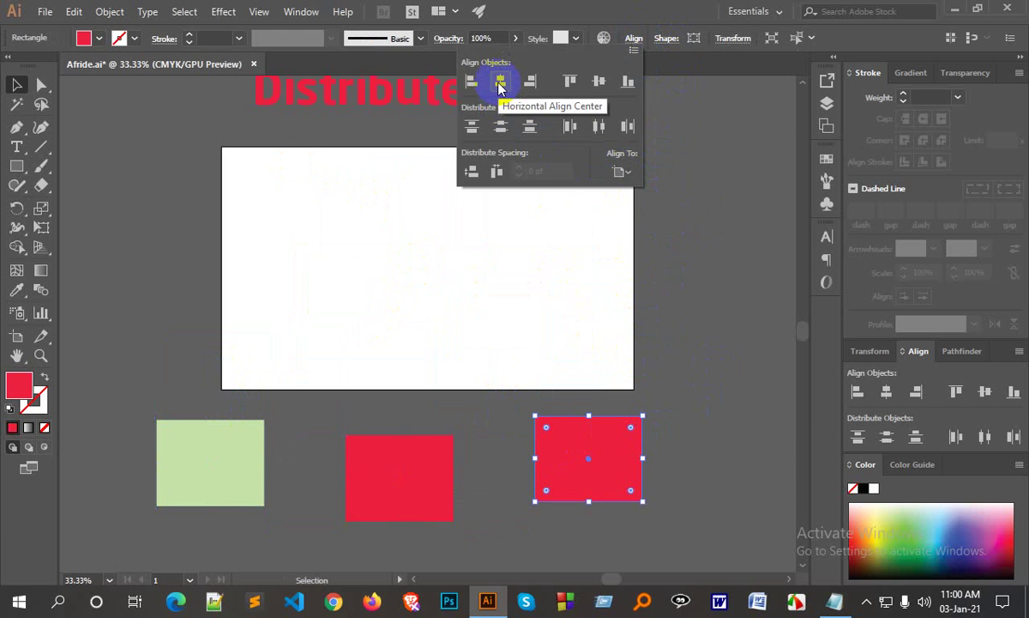
click(501, 84)
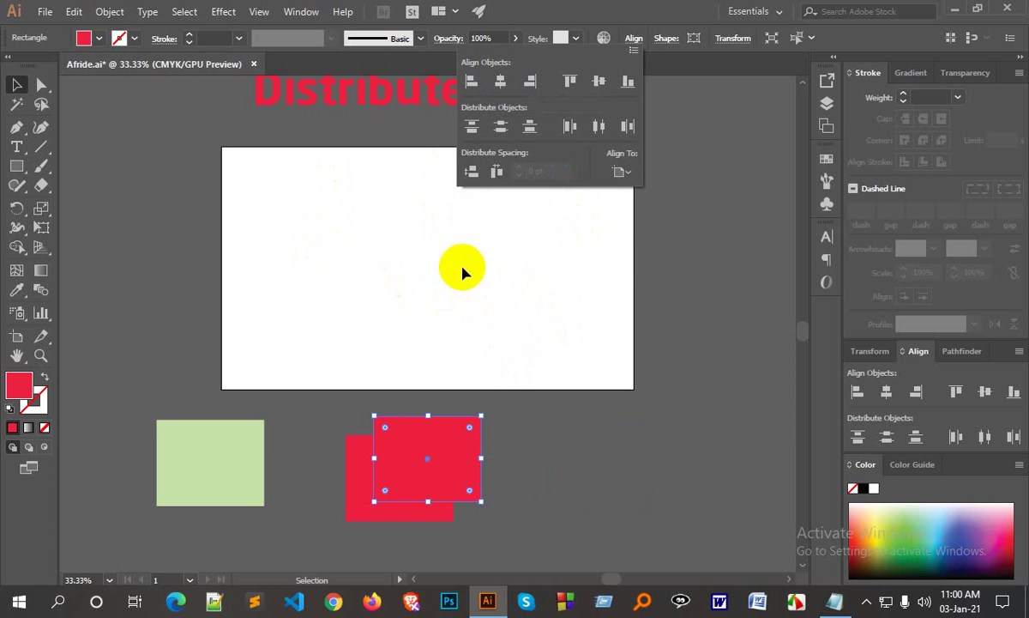
click(619, 171)
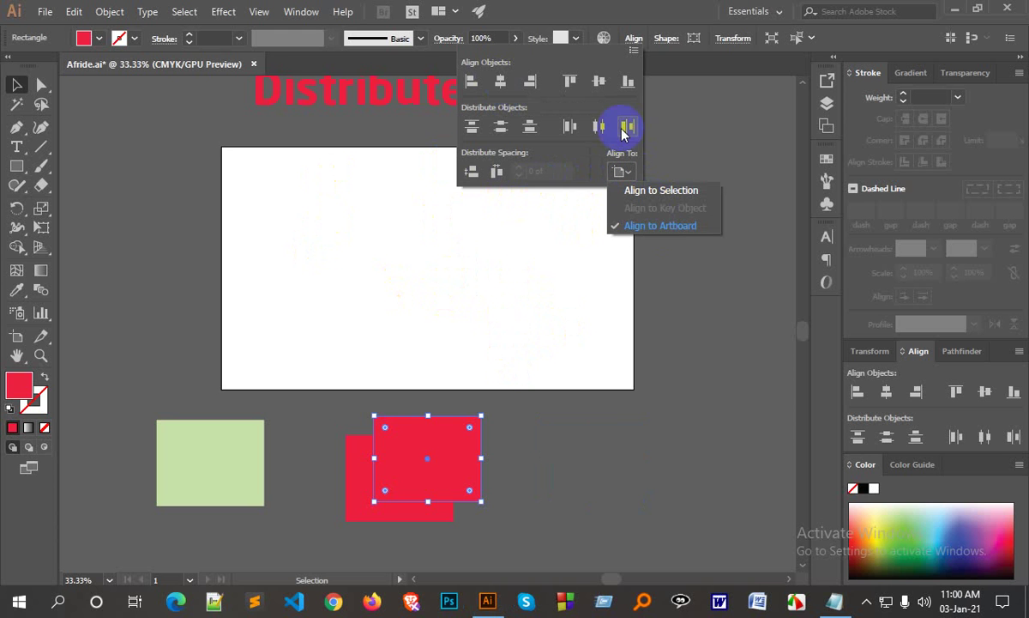
click(599, 84)
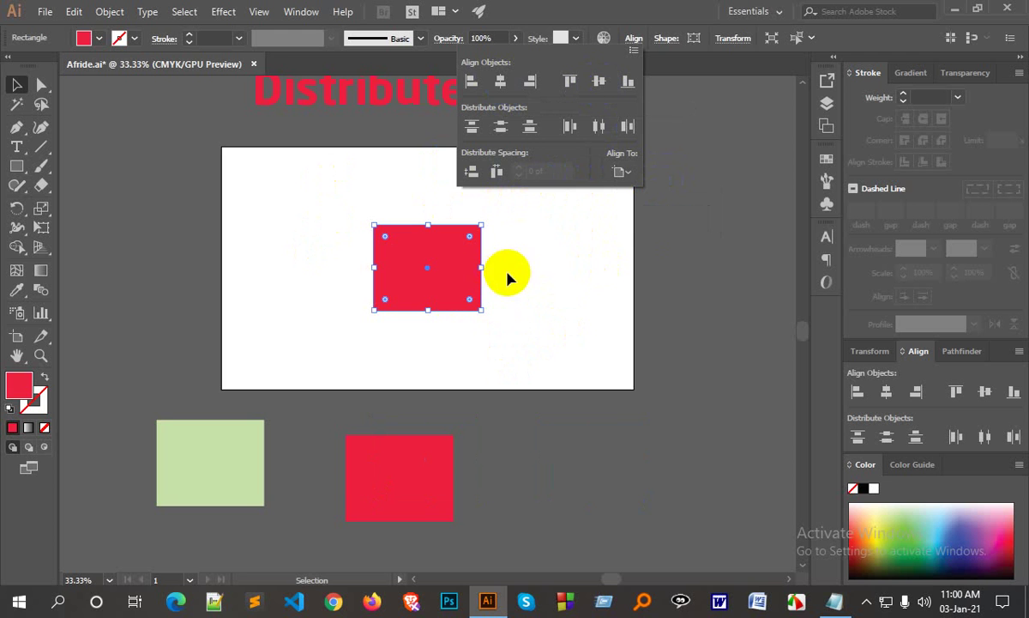
- Align the red rectangle to the artboard's upper-left corner with Horizontal Align Left and Vertical Align Top
click(629, 171)
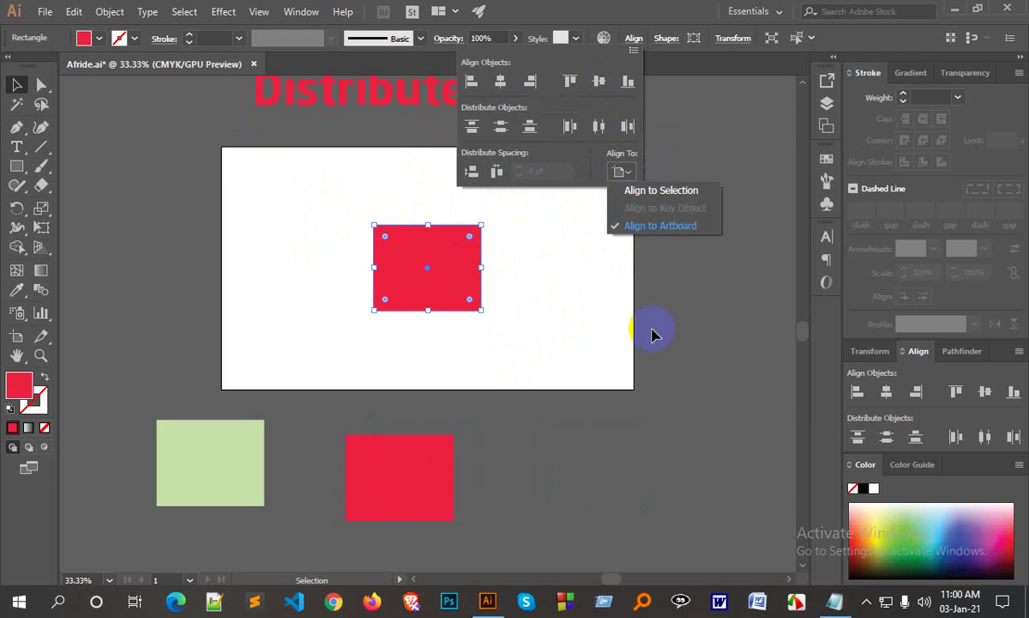
click(471, 82)
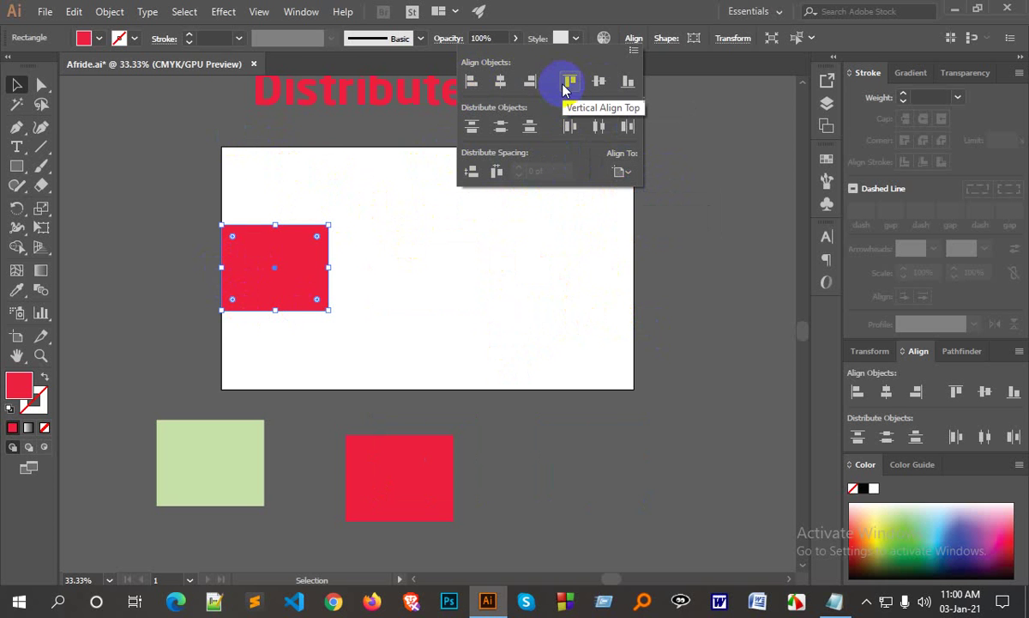
click(567, 83)
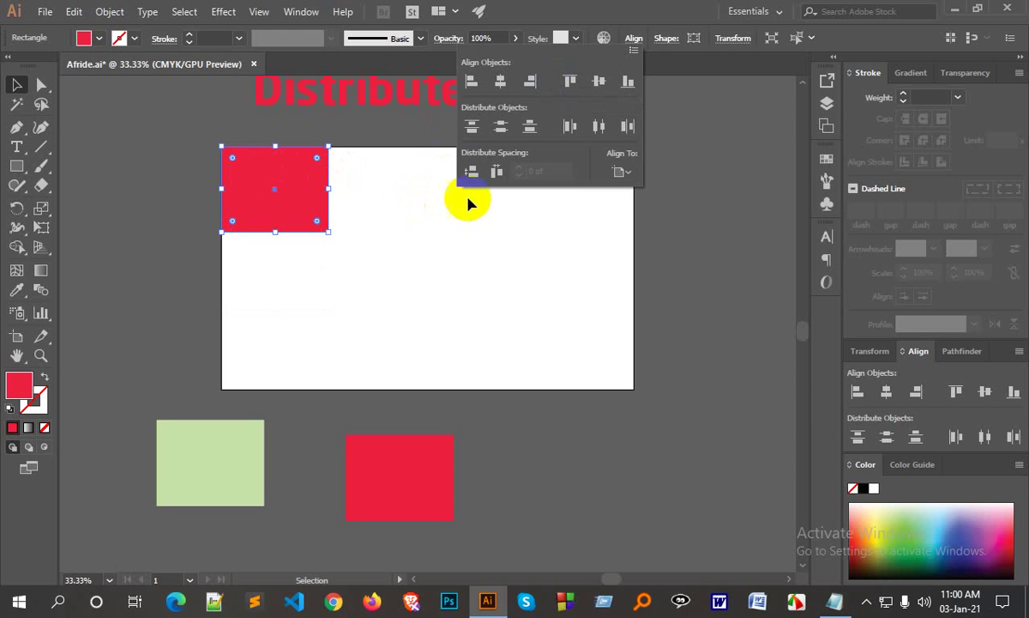
click(617, 171)
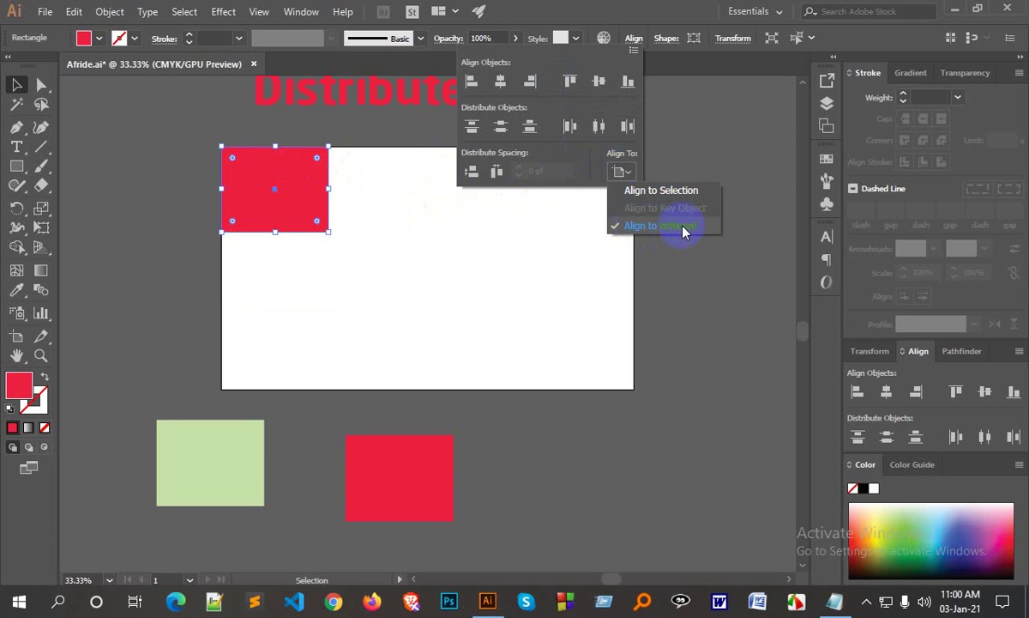
click(752, 386)
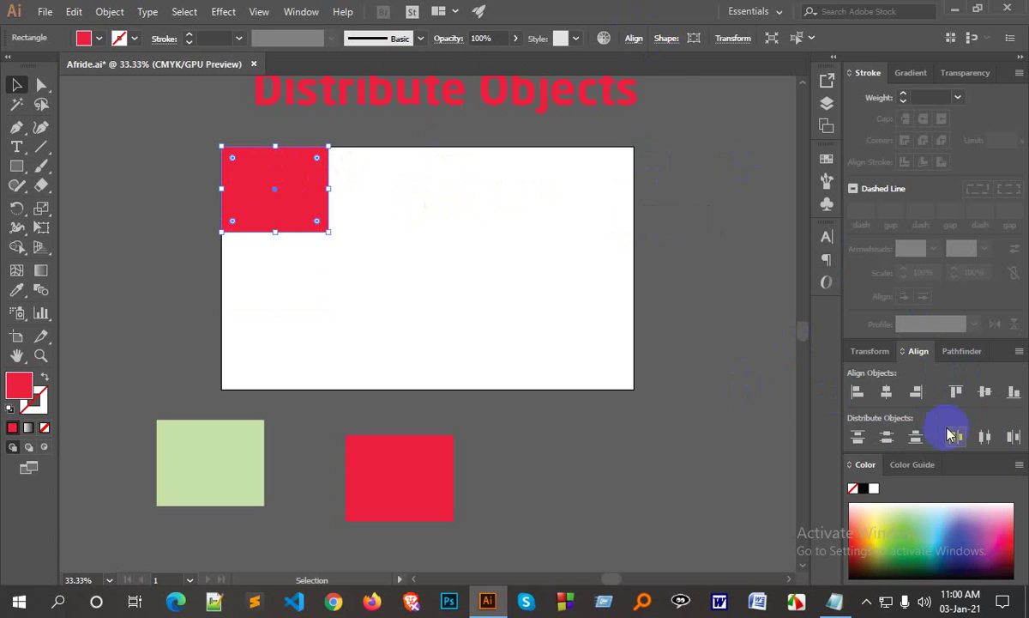
- Show the extra Distribute Spacing and Align To options in the docked Align settings, and hide them again
click(634, 38)
click(1019, 352)
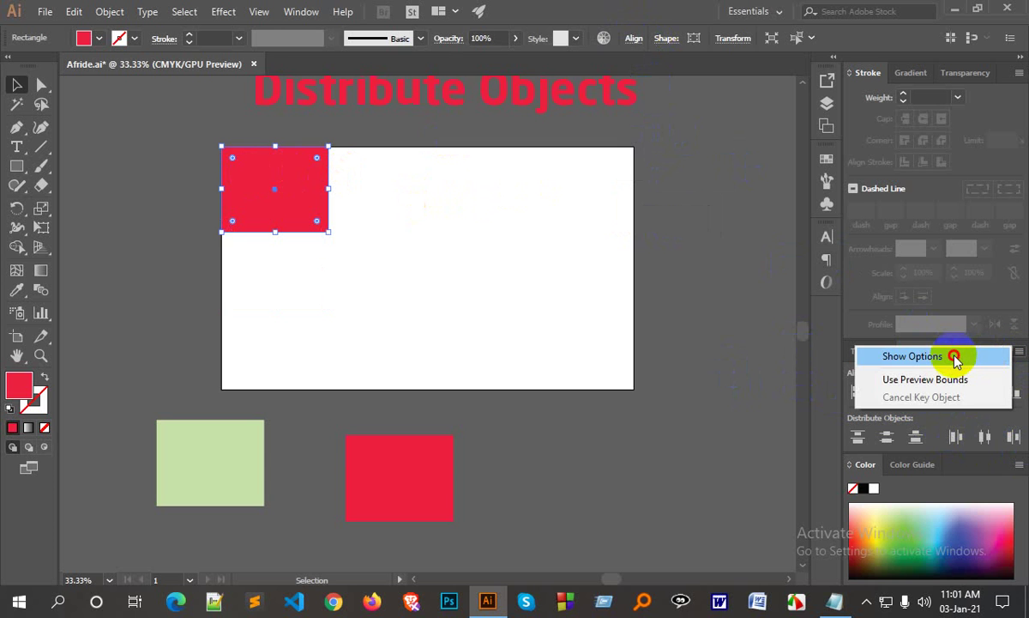
click(958, 356)
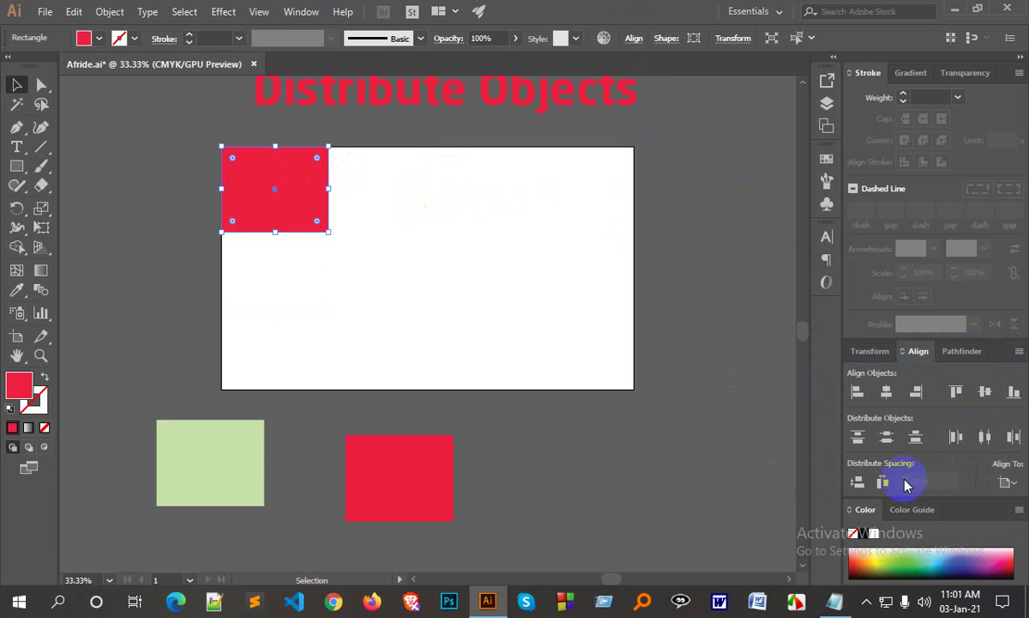
click(1019, 352)
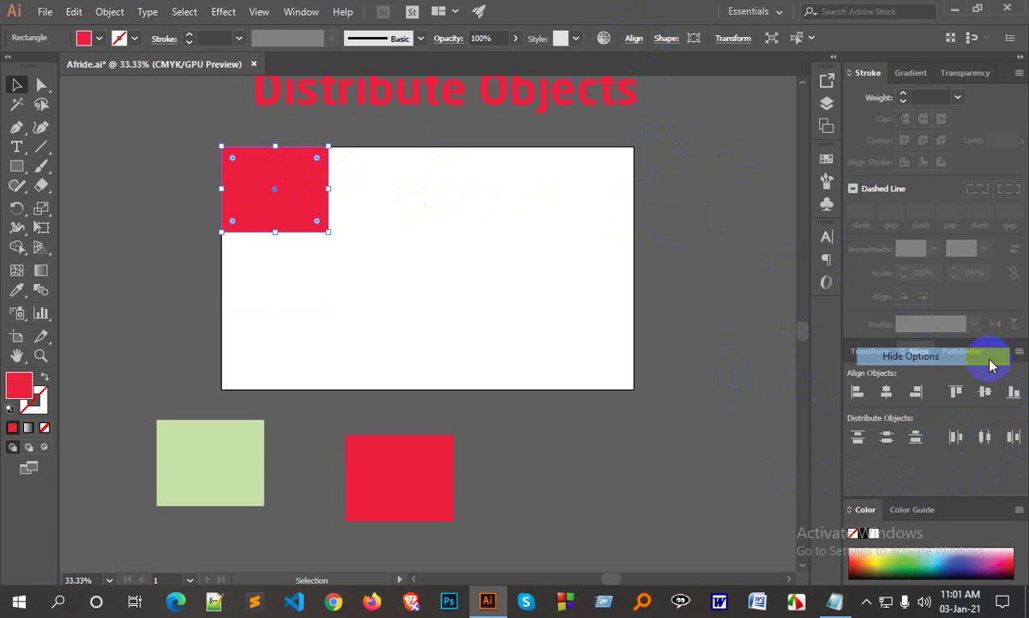
click(986, 359)
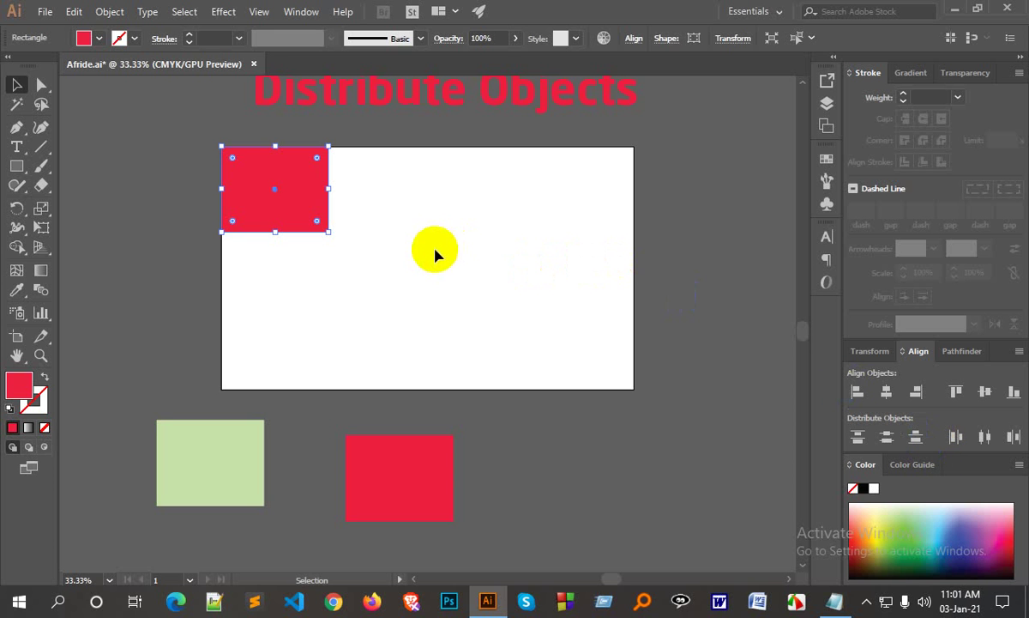
click(634, 37)
click(616, 172)
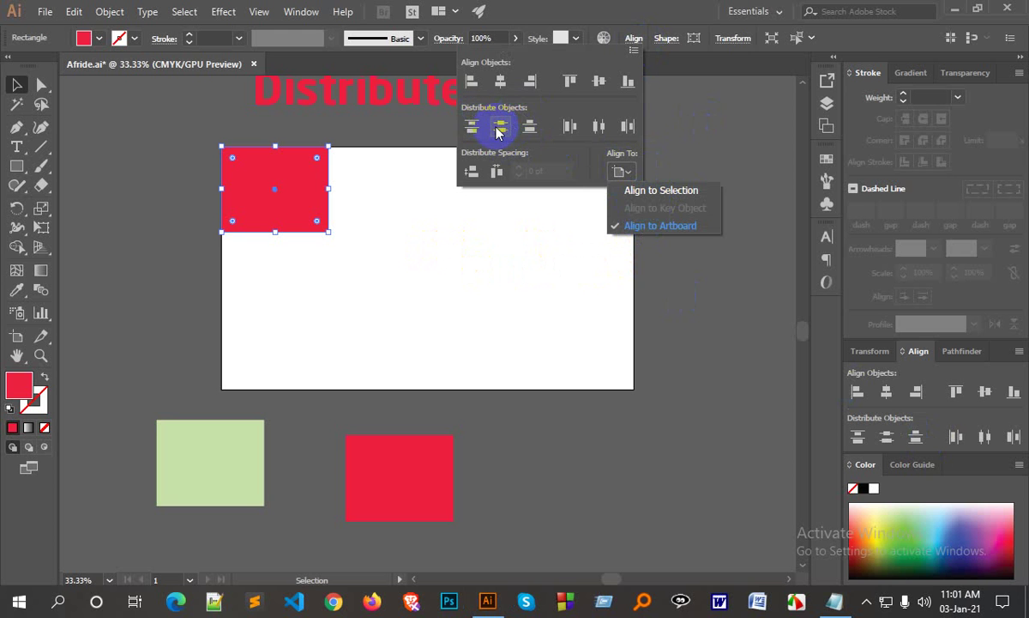
click(470, 257)
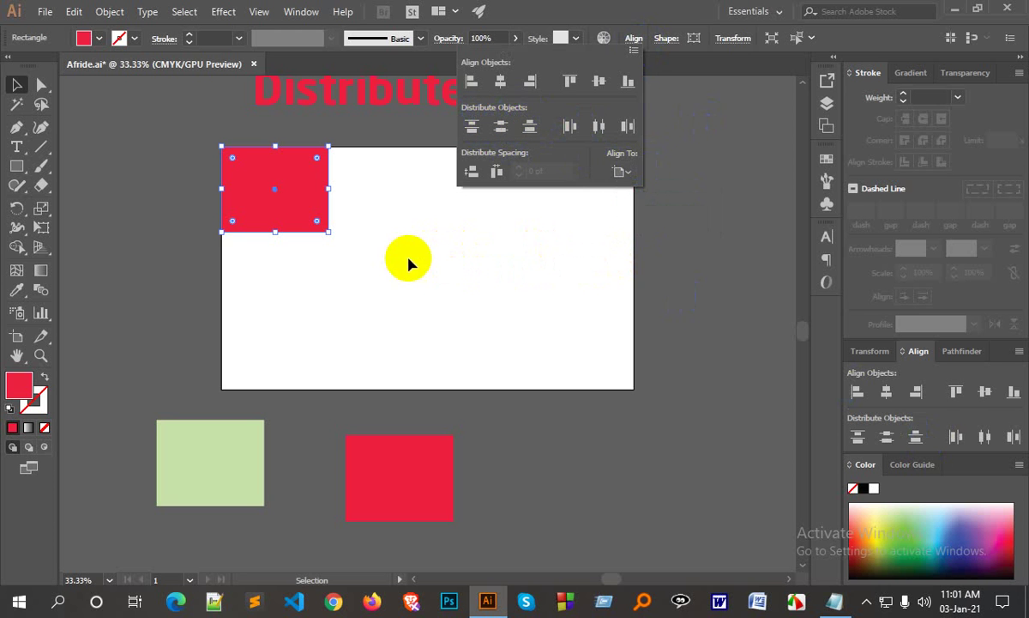
click(405, 262)
- Move the red rectangle inward from the artboard's corner and reshape it into a tall, narrow vertical bar
drag(291, 202, 356, 237)
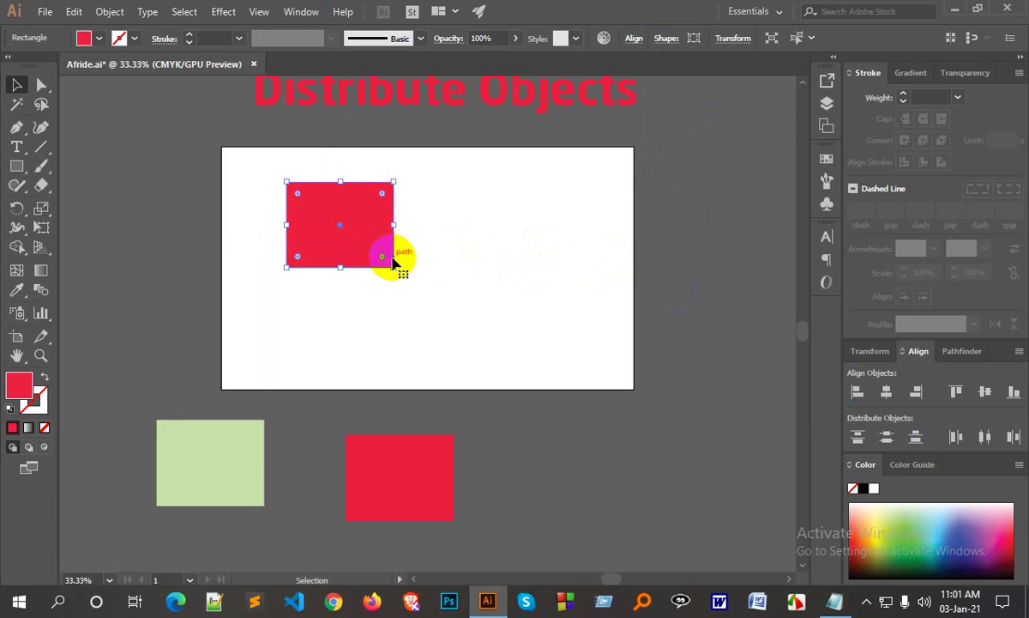
click(373, 230)
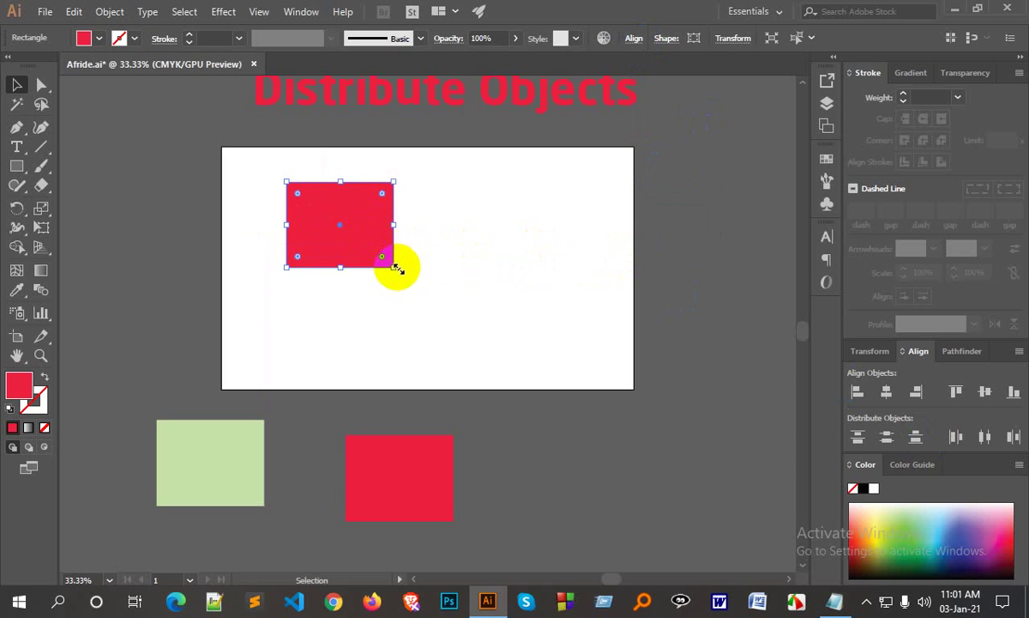
drag(396, 268, 293, 328)
- Duplicate the red bar across the artboard into fourteen irregularly spaced bars at uneven heights, and select them all
drag(290, 226, 310, 225)
drag(311, 224, 360, 233)
drag(362, 232, 539, 247)
drag(540, 247, 618, 251)
drag(458, 271, 435, 270)
click(534, 354)
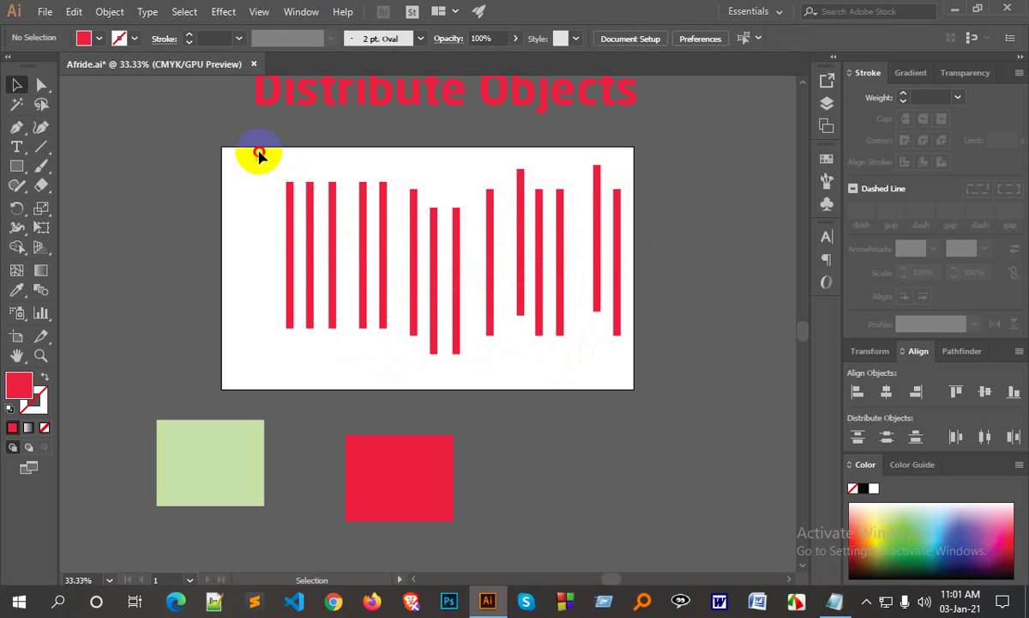
drag(259, 153, 621, 317)
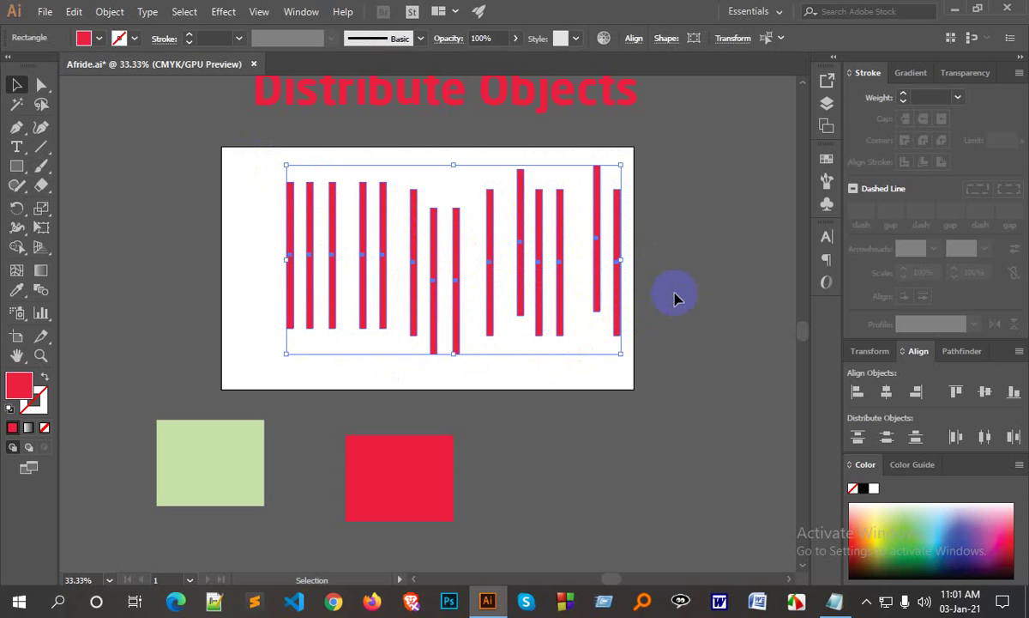
- Try Horizontal Align Left on the fourteen bars relative to the artboard, and undo it
click(633, 39)
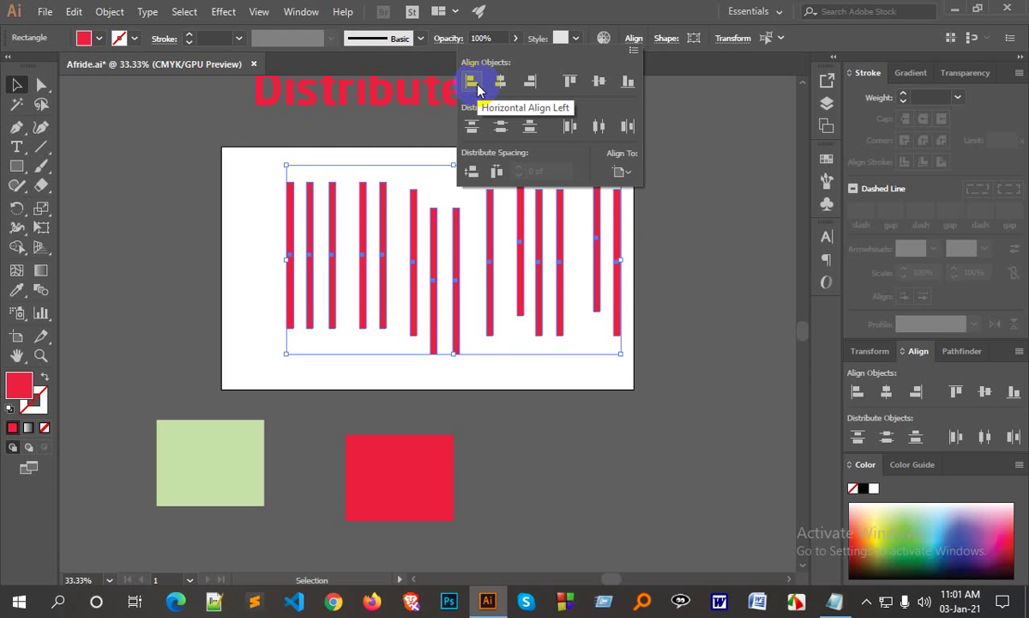
click(477, 87)
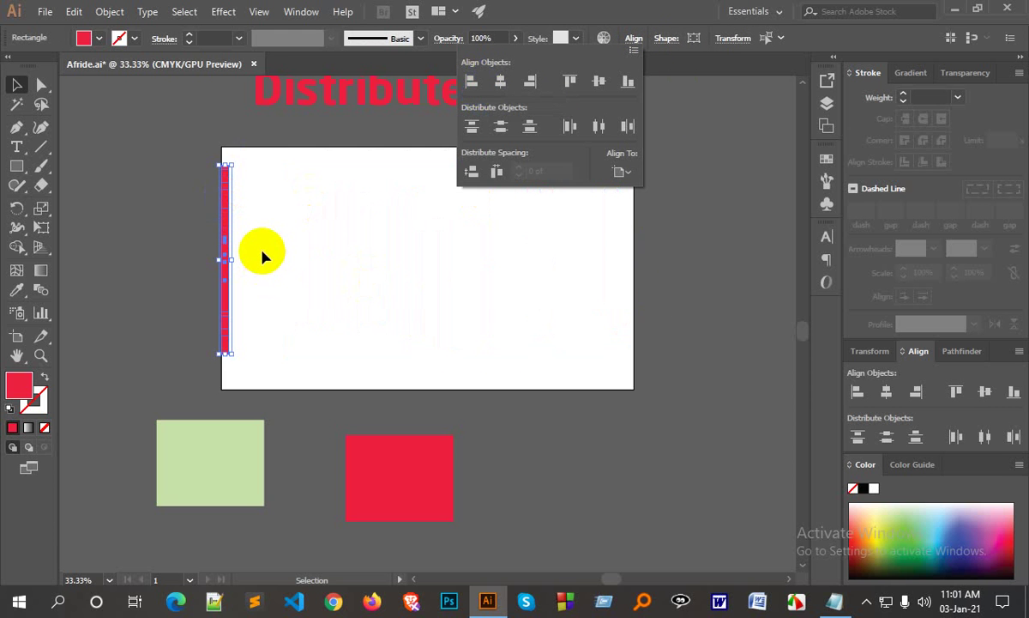
click(619, 172)
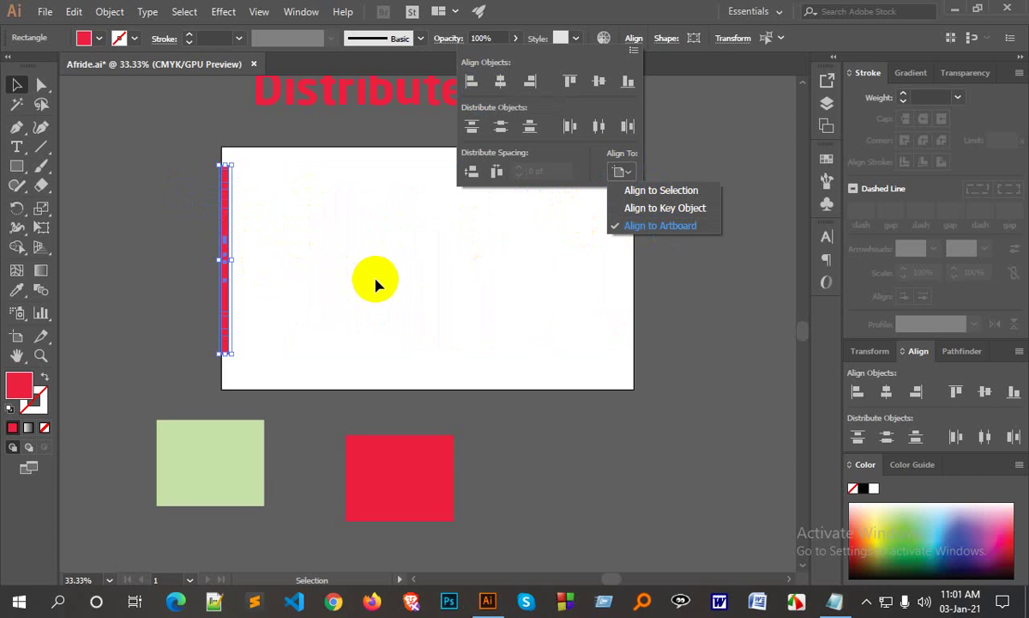
key(ctrl)
click(366, 165)
key(ctrl+z)
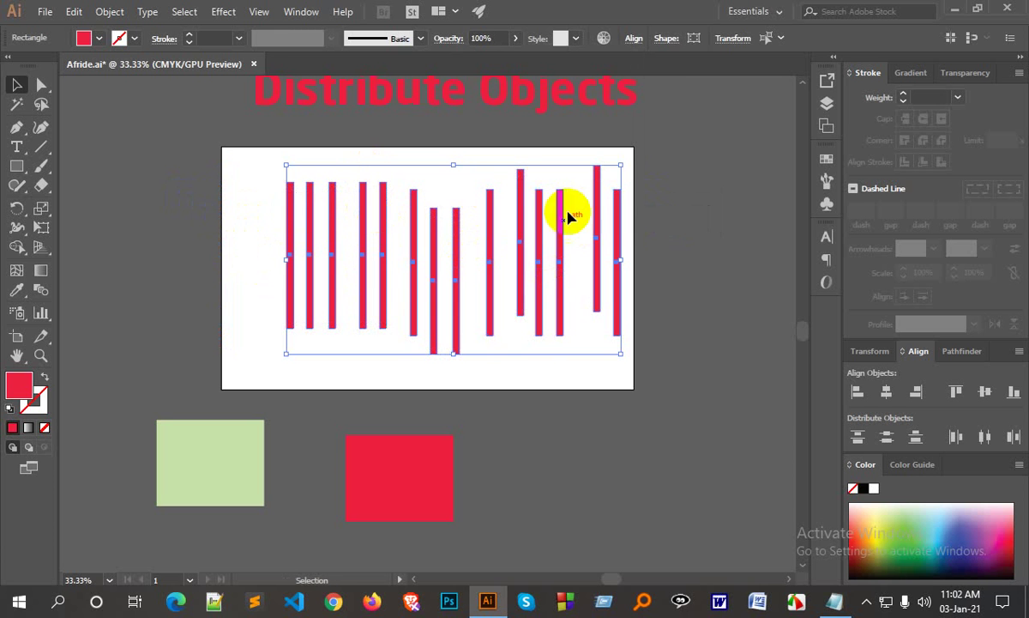
- Try Horizontal Align Center on the fourteen bars relative to the artboard, and undo it
click(633, 39)
click(500, 81)
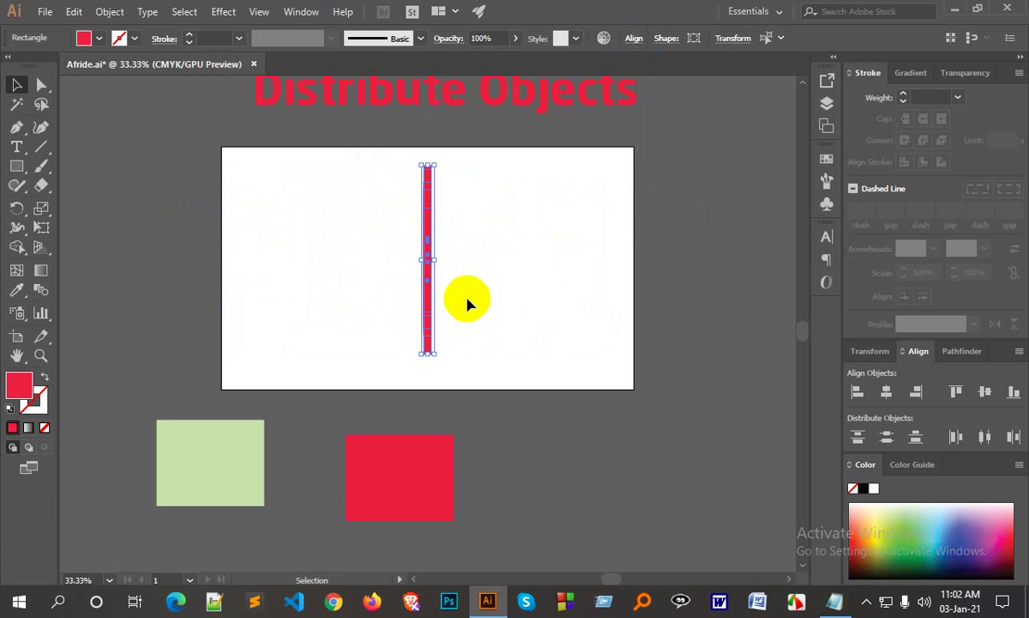
key(ctrl+z)
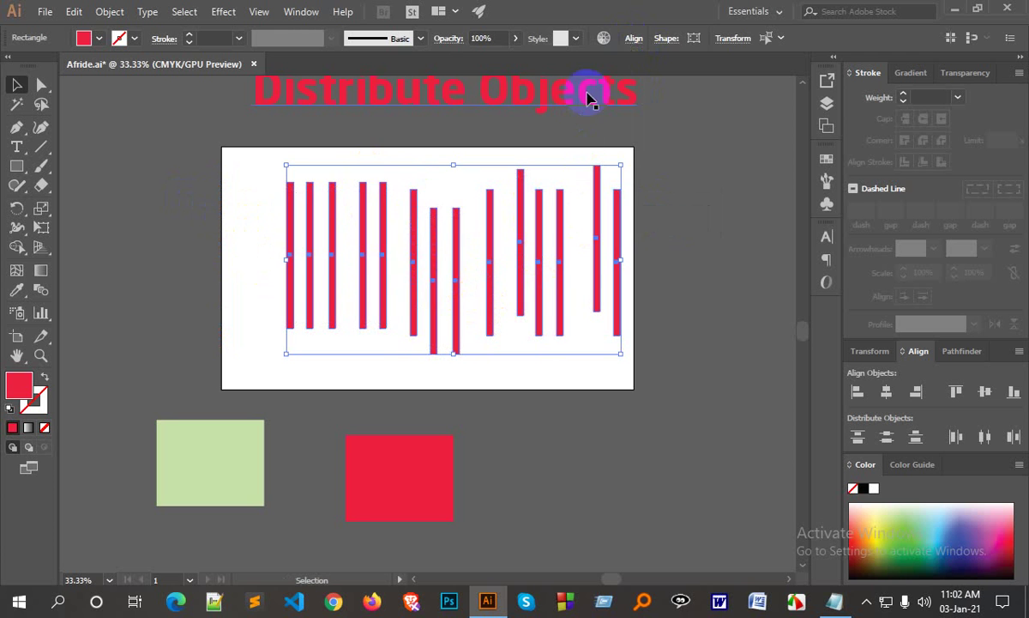
- Try Horizontal Align Right on the fourteen bars relative to the artboard, and undo it
click(631, 38)
click(531, 81)
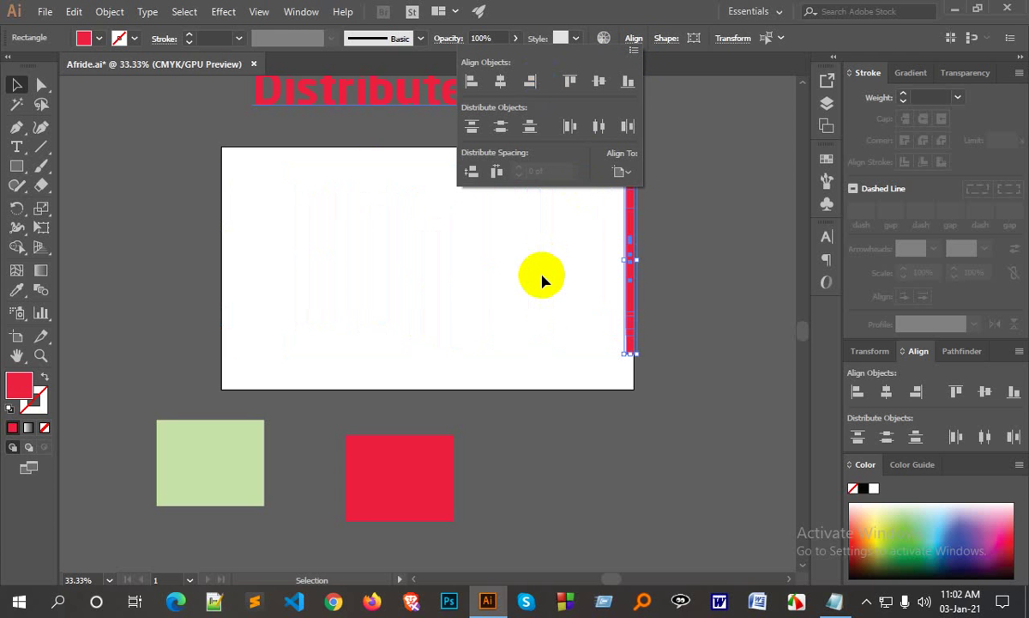
key(ctrl+z)
key(v)
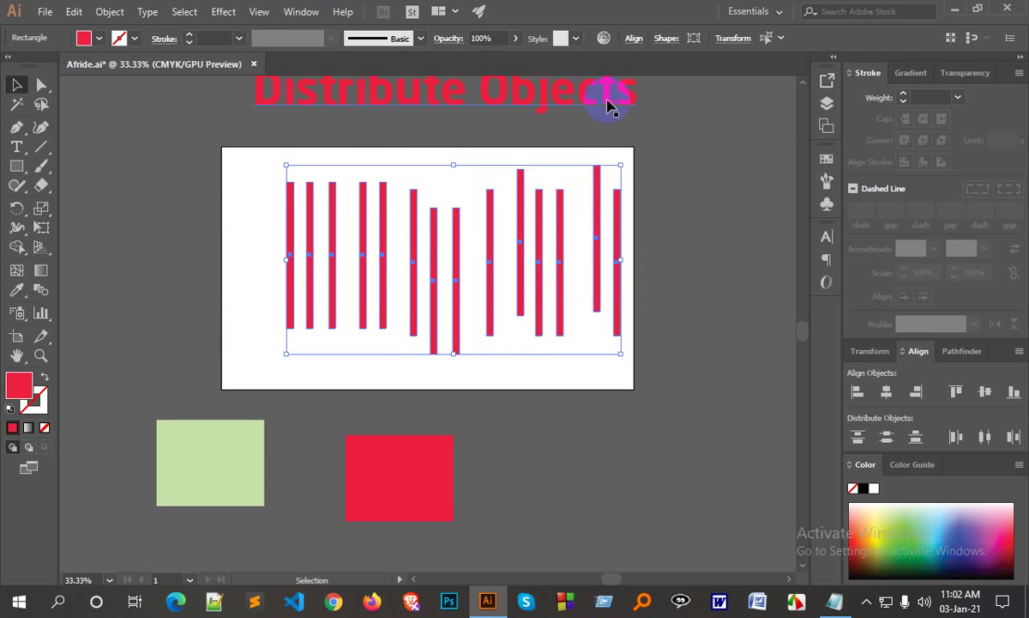
- Apply Vertical Align Top to the bars, follow it with Vertical Align Bottom against the artboard, and deselect them
click(635, 39)
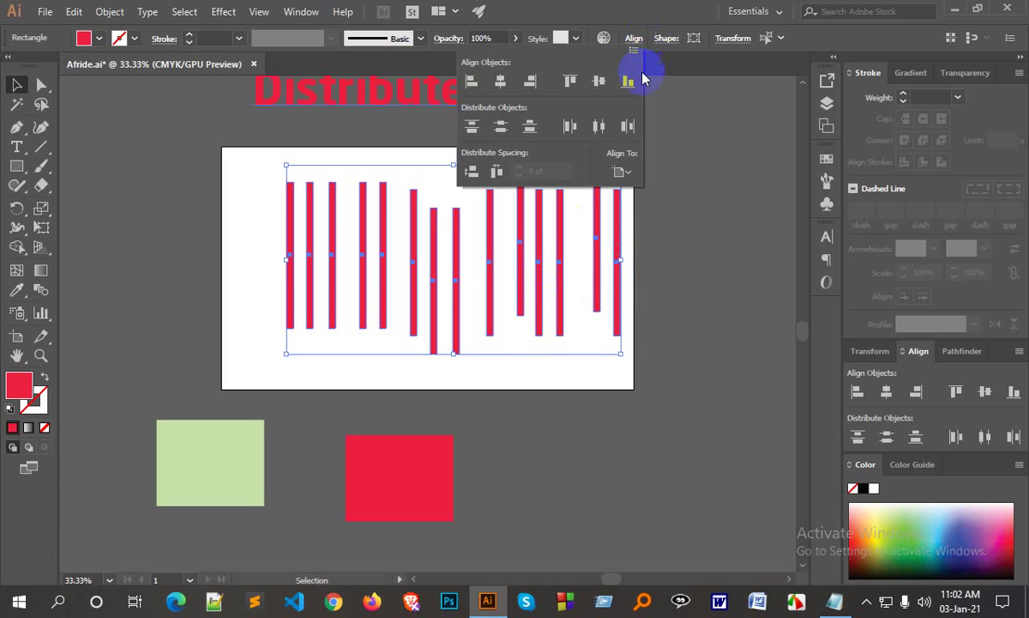
click(572, 84)
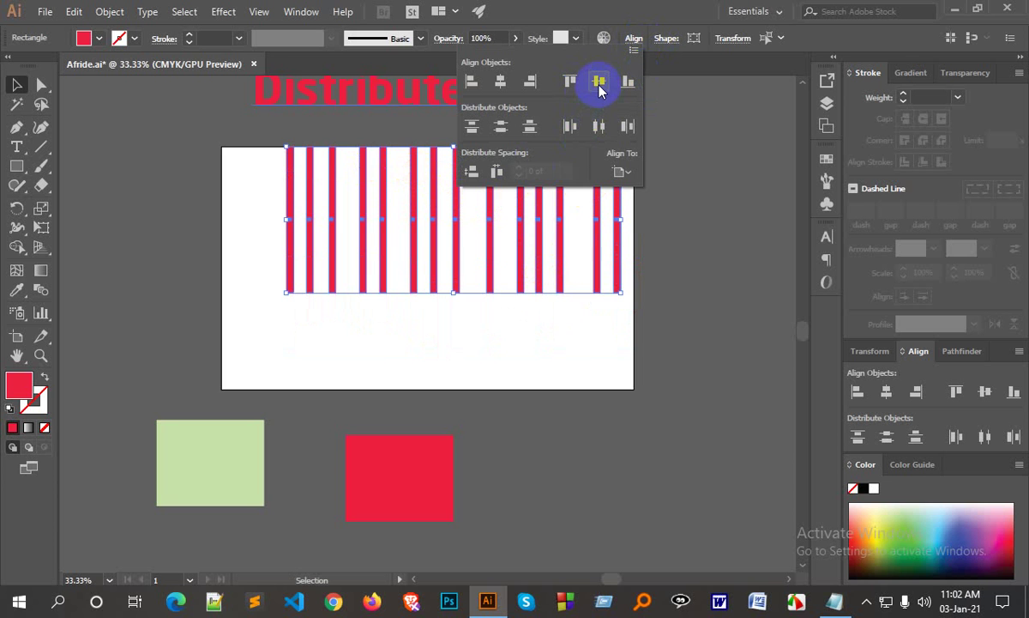
click(628, 83)
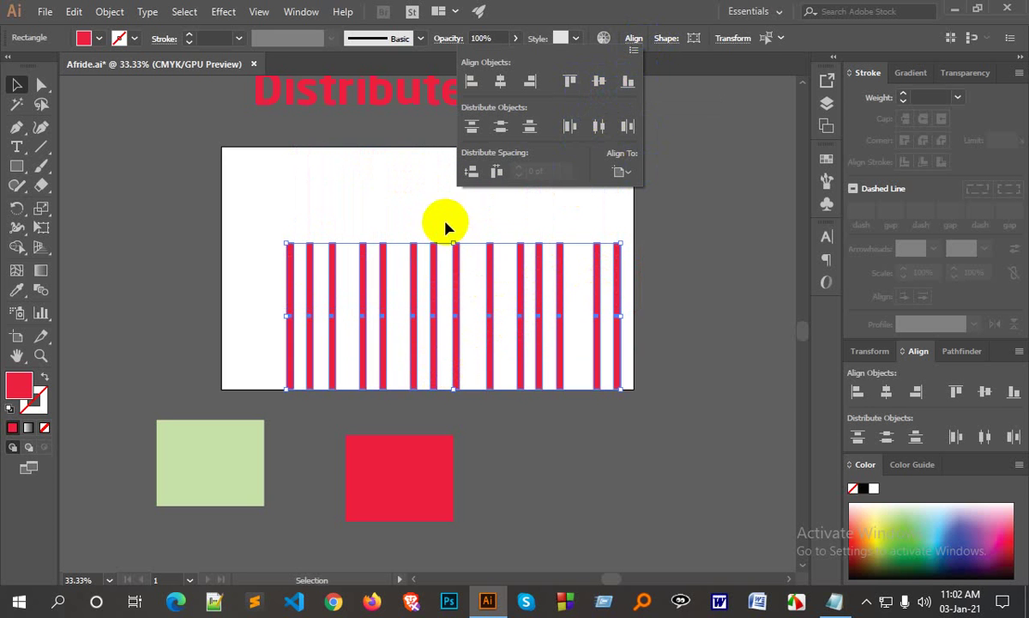
scroll(490, 204, down, 2)
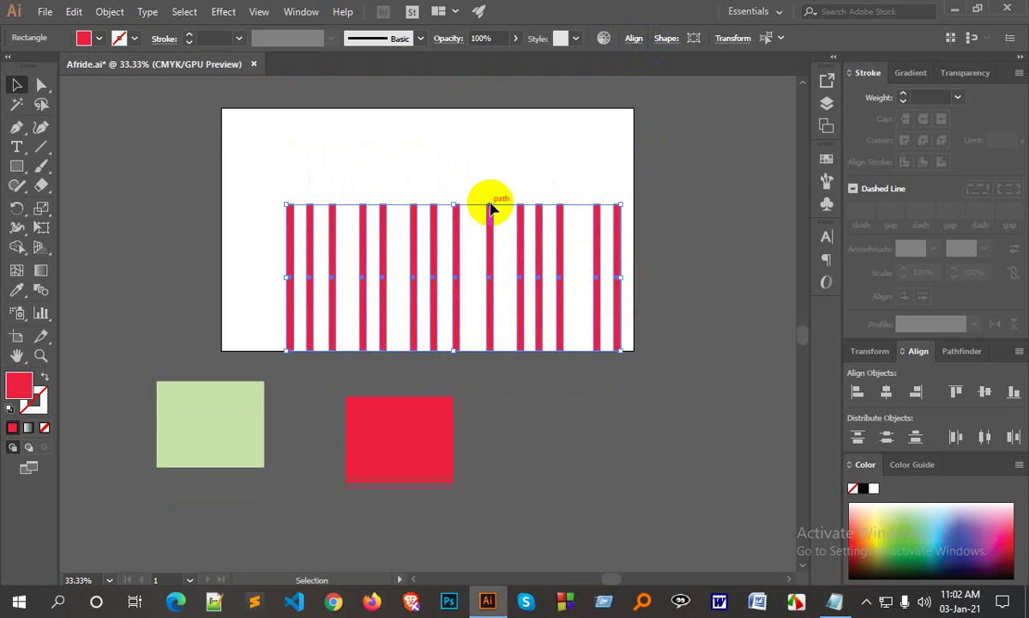
click(489, 167)
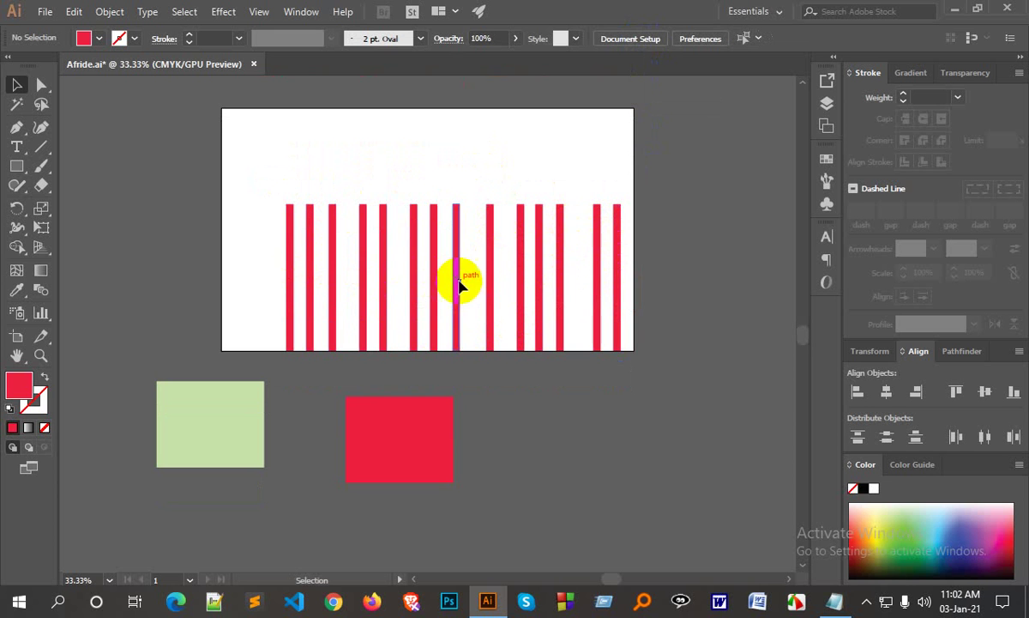
- Try distributing the fourteen red bars horizontally across the artboard, and undo it
drag(266, 189, 620, 275)
click(635, 38)
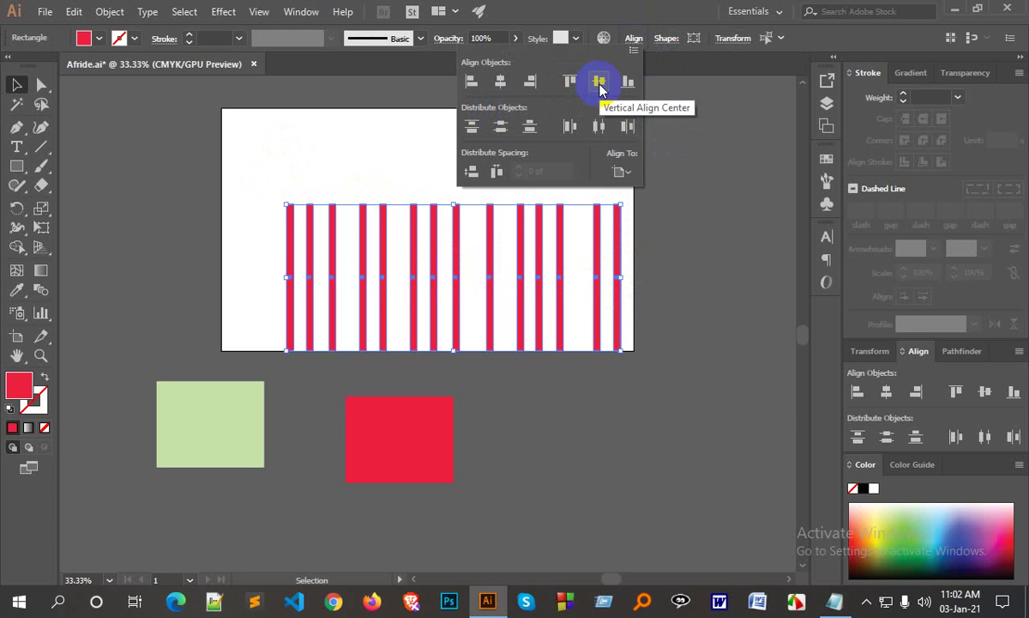
click(570, 128)
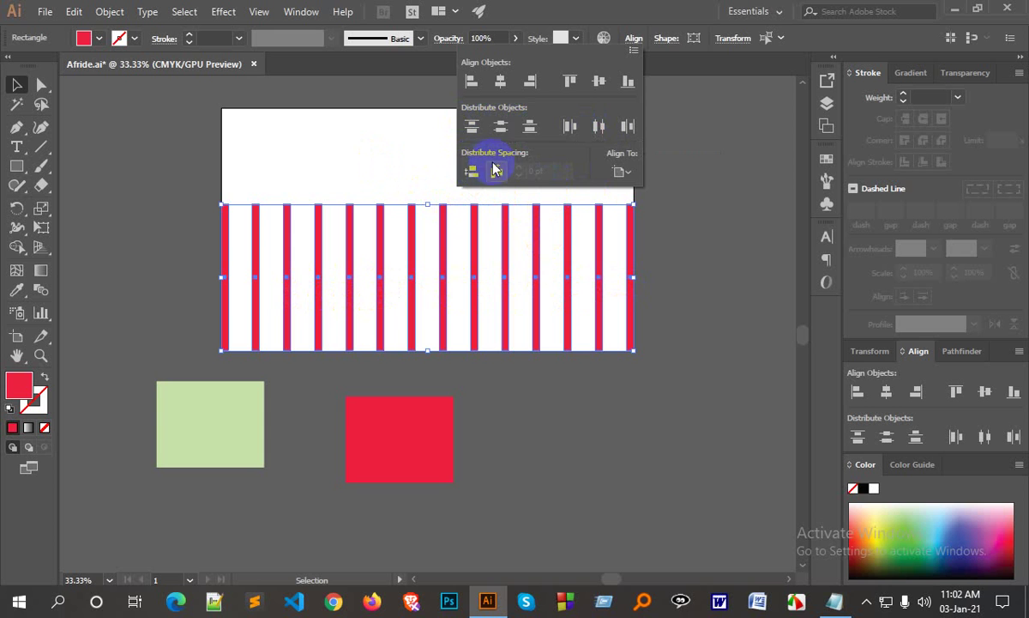
click(386, 166)
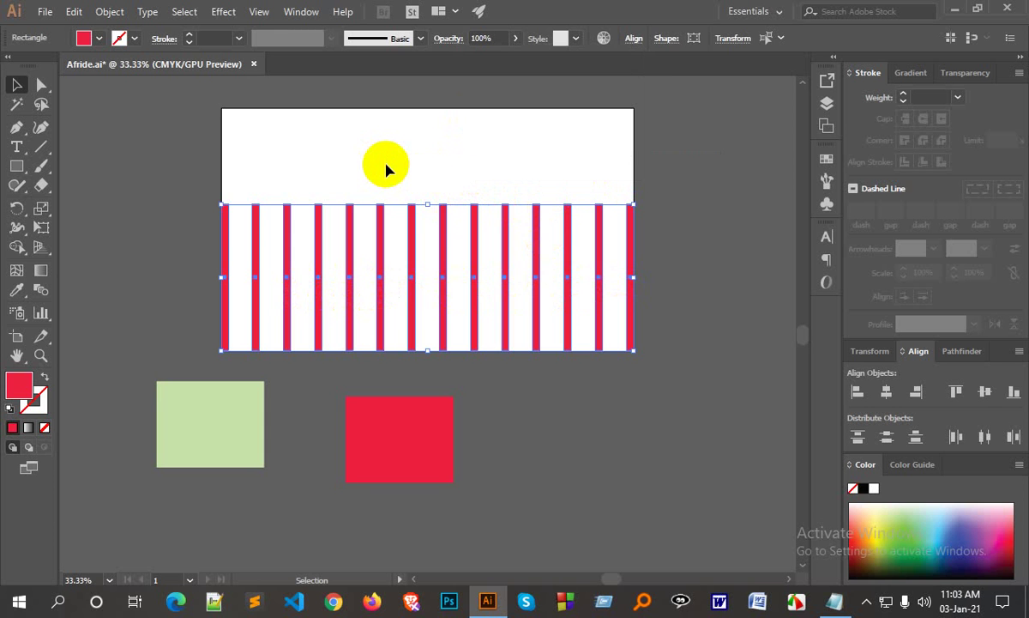
click(393, 170)
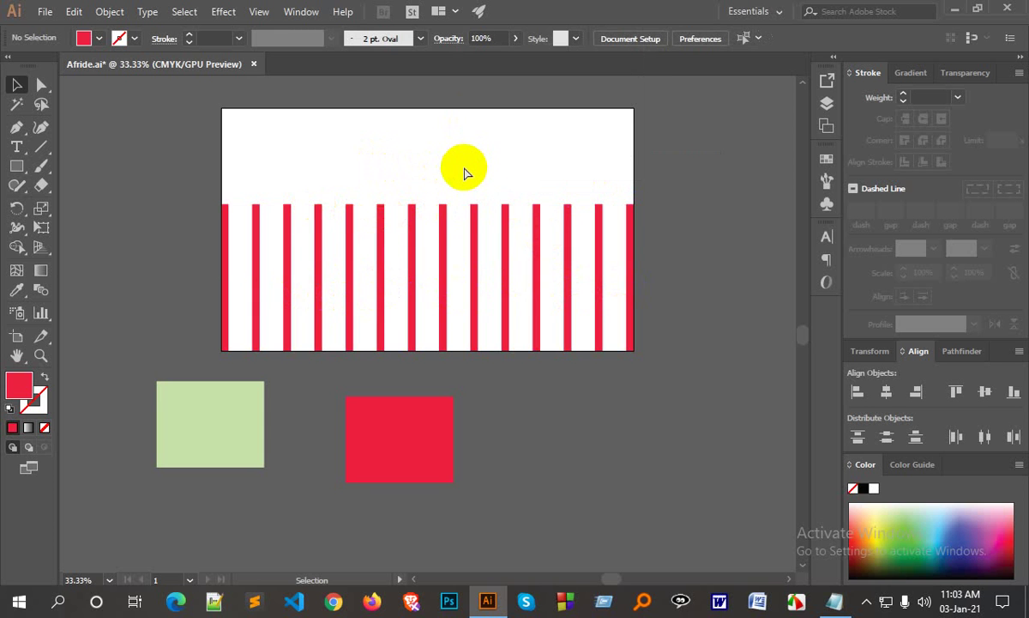
key(ctrl+z)
key(ctrl+z)
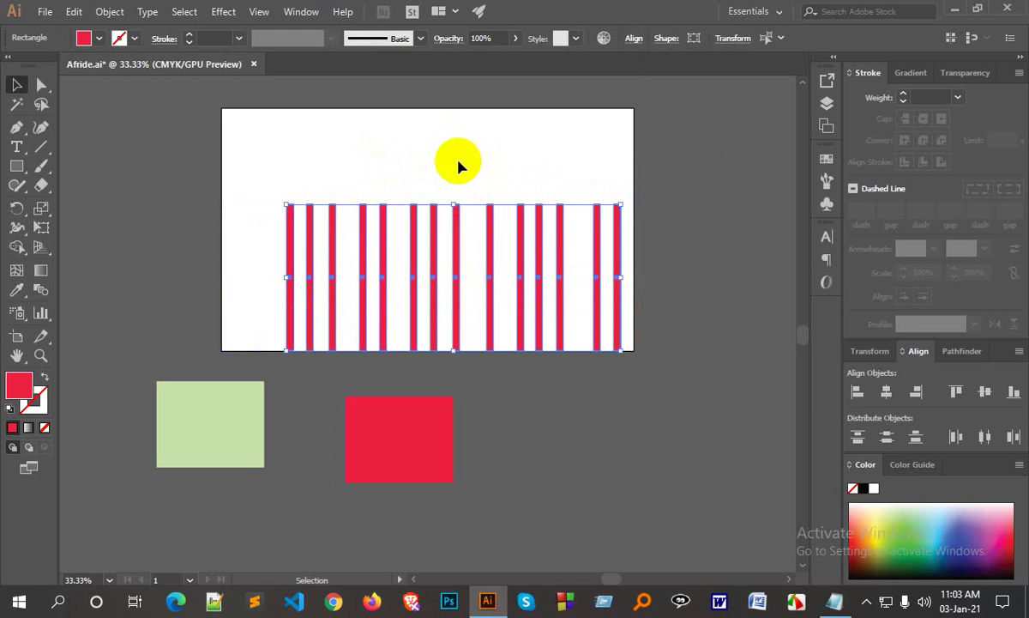
- Distribute the fourteen bars evenly across the artboard's width, with the alignment reference set to Align to Artboard
click(634, 43)
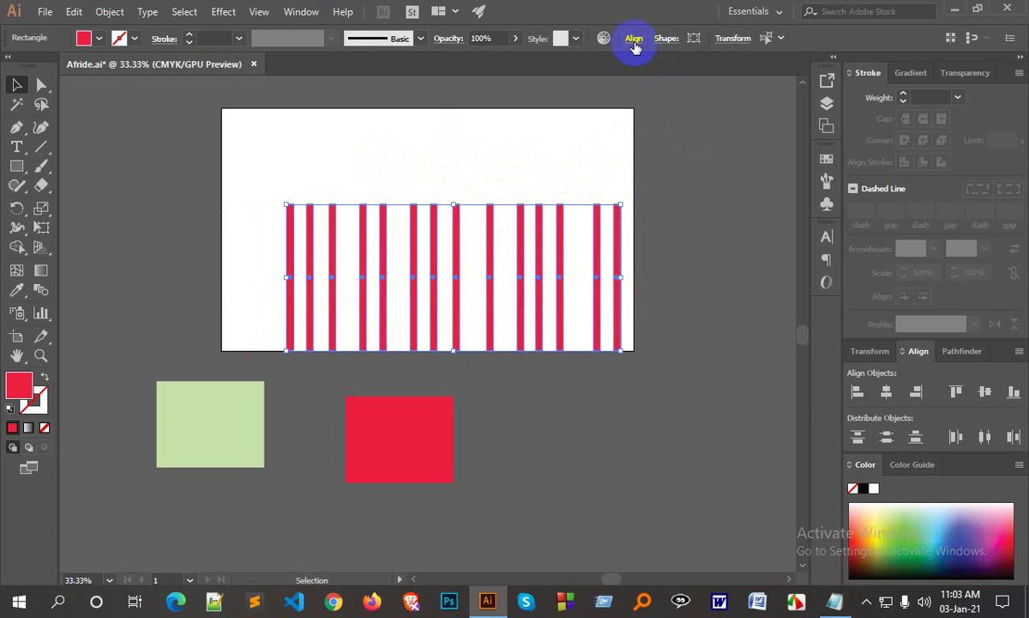
click(630, 173)
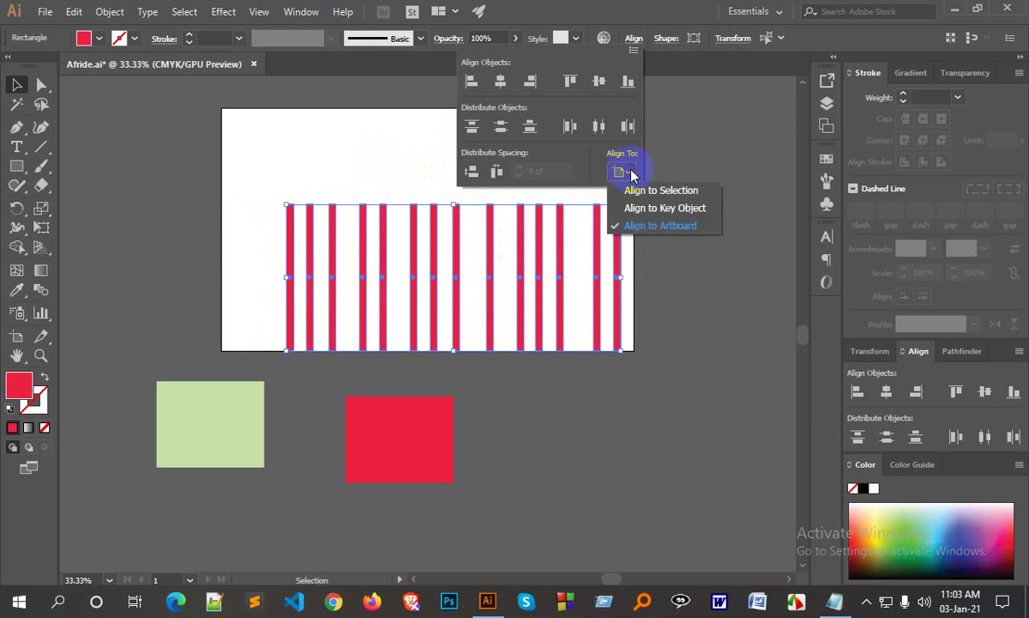
click(659, 227)
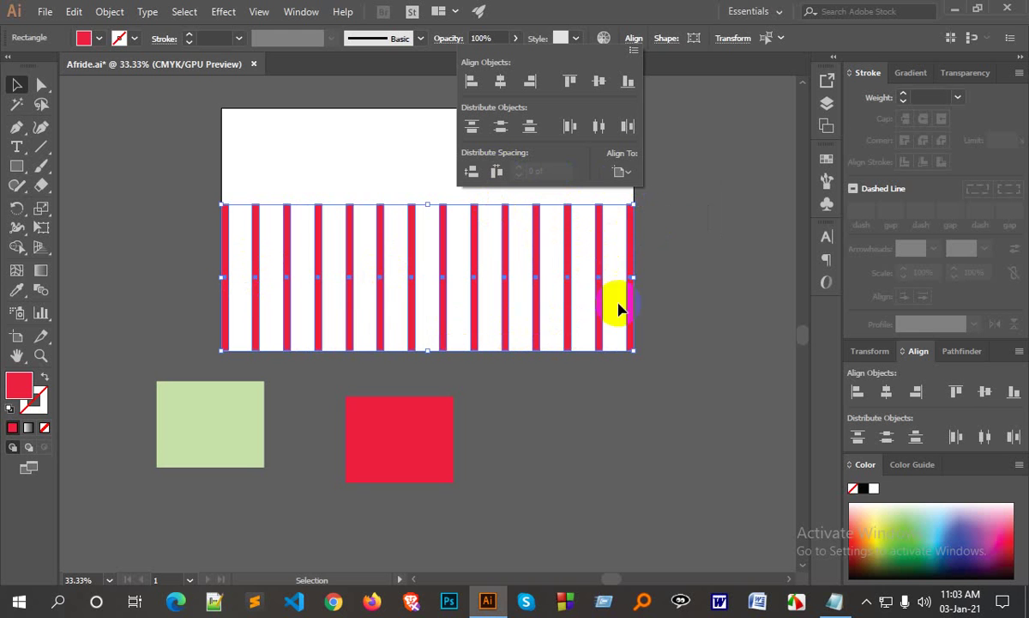
- Try the Align to Selection and Align to Key Object references, make the rightmost bar the key object, and deselect everything
click(622, 176)
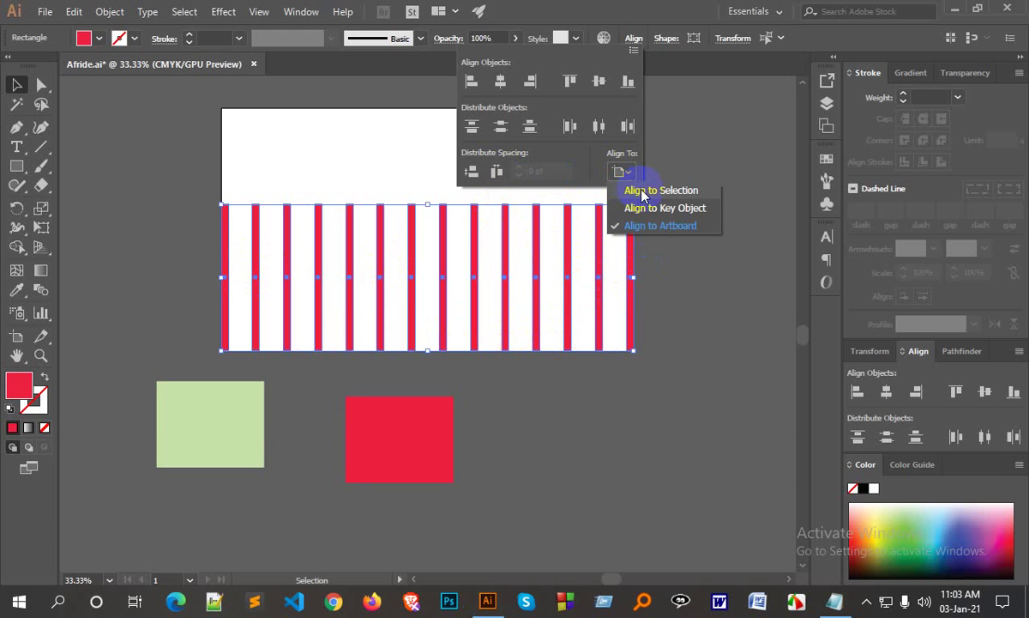
click(645, 191)
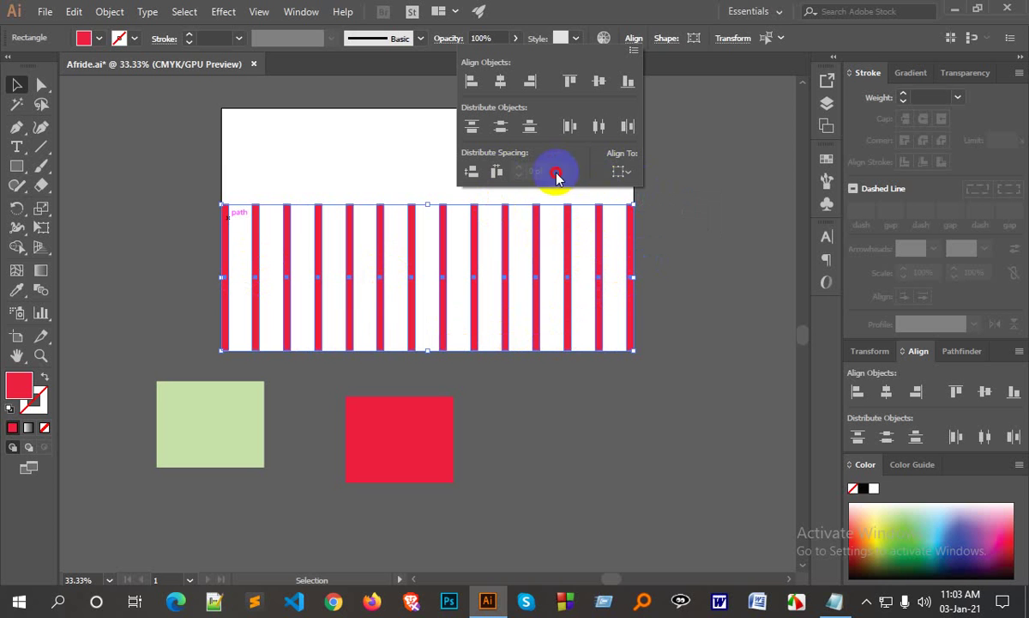
click(617, 172)
click(643, 211)
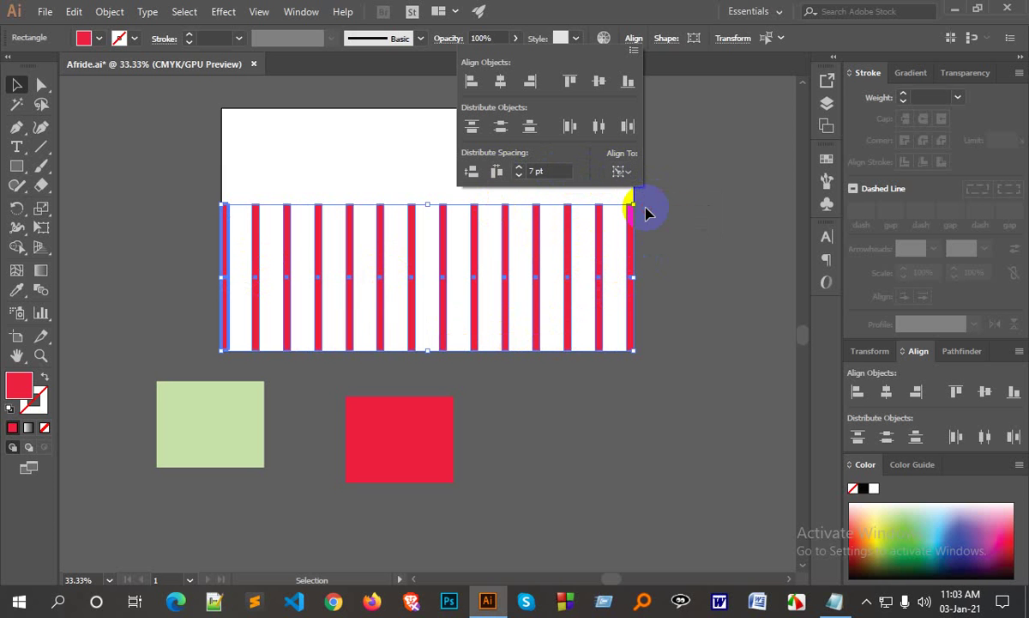
click(621, 176)
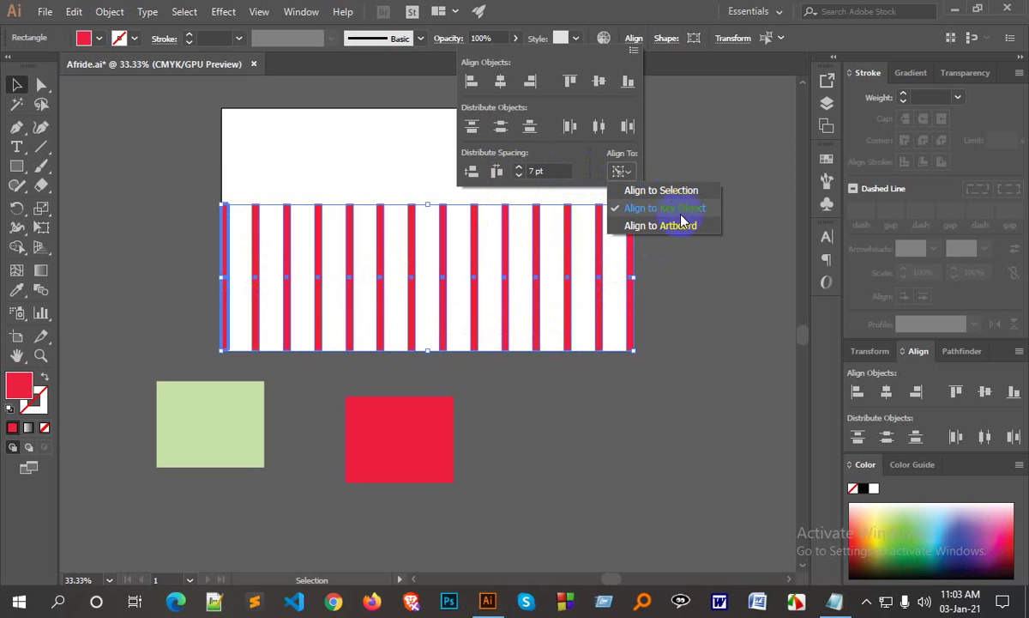
click(677, 296)
click(632, 231)
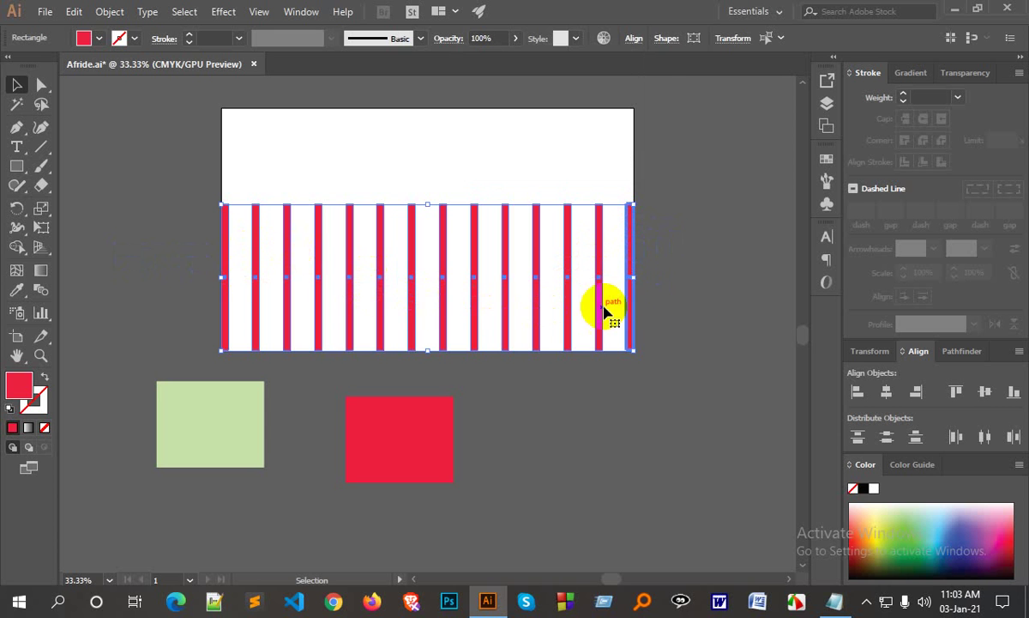
click(685, 247)
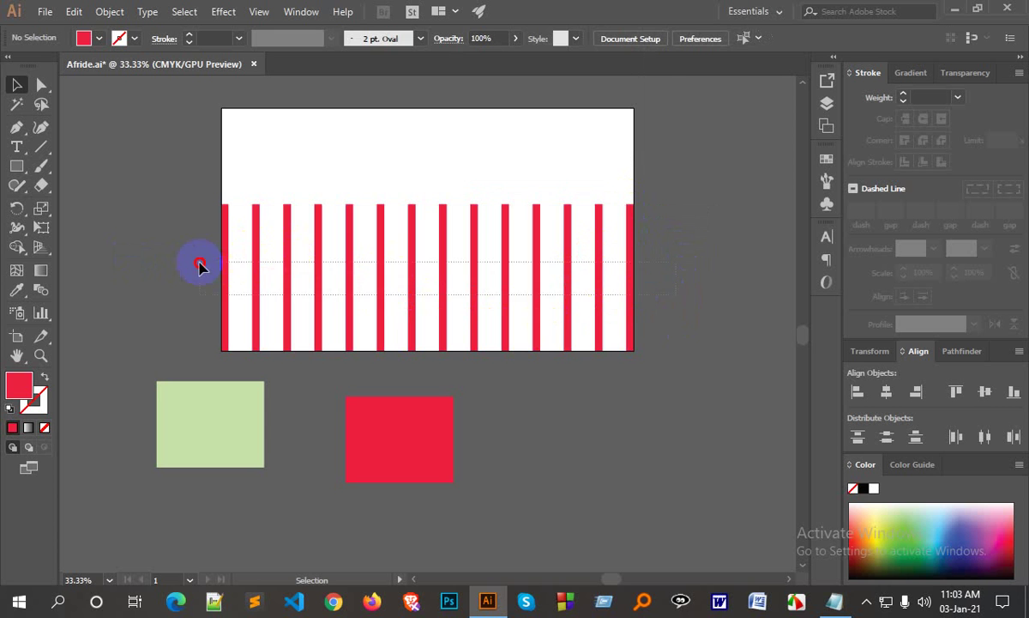
- Reselect all the bars, make the rightmost one the key object, and open the distribute spacing value for editing
drag(199, 266, 597, 296)
click(632, 254)
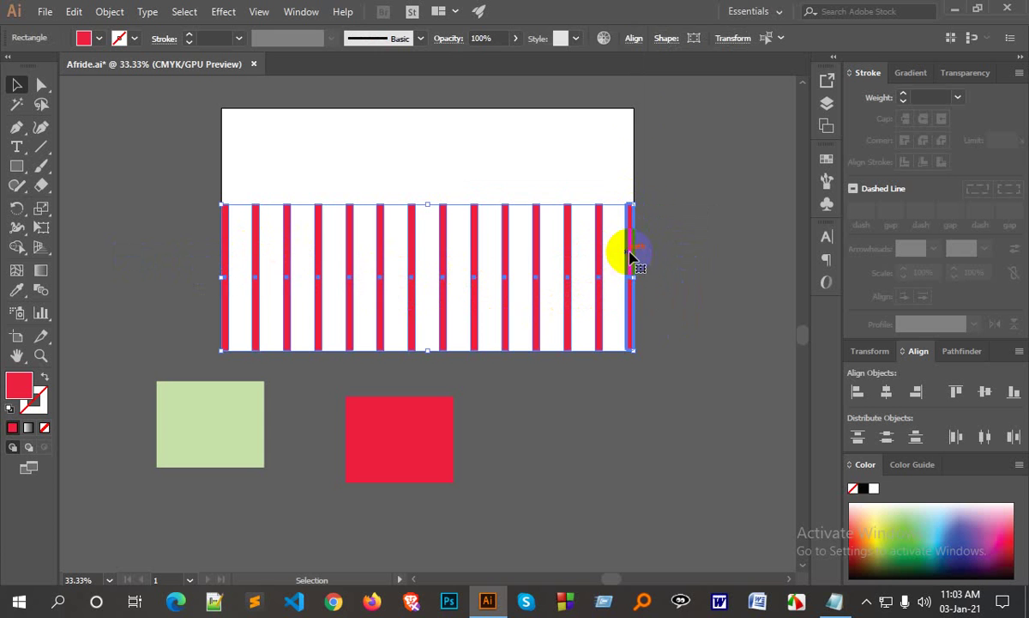
click(634, 38)
click(539, 172)
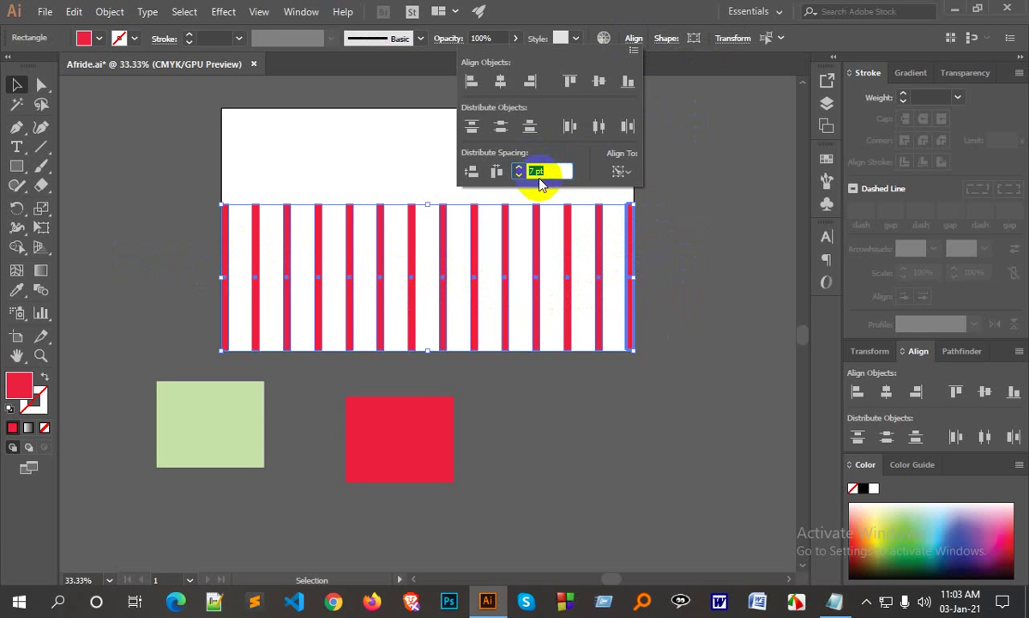
- Switch the alignment reference to the selection, to the artboard, and back to a key object using the rightmost bar
click(620, 171)
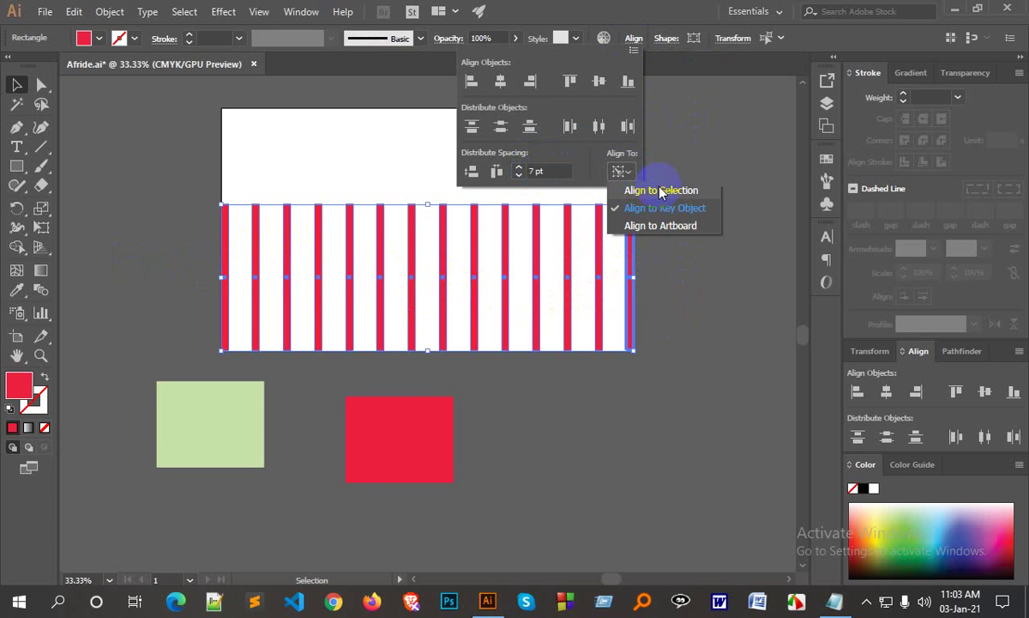
click(661, 191)
click(620, 170)
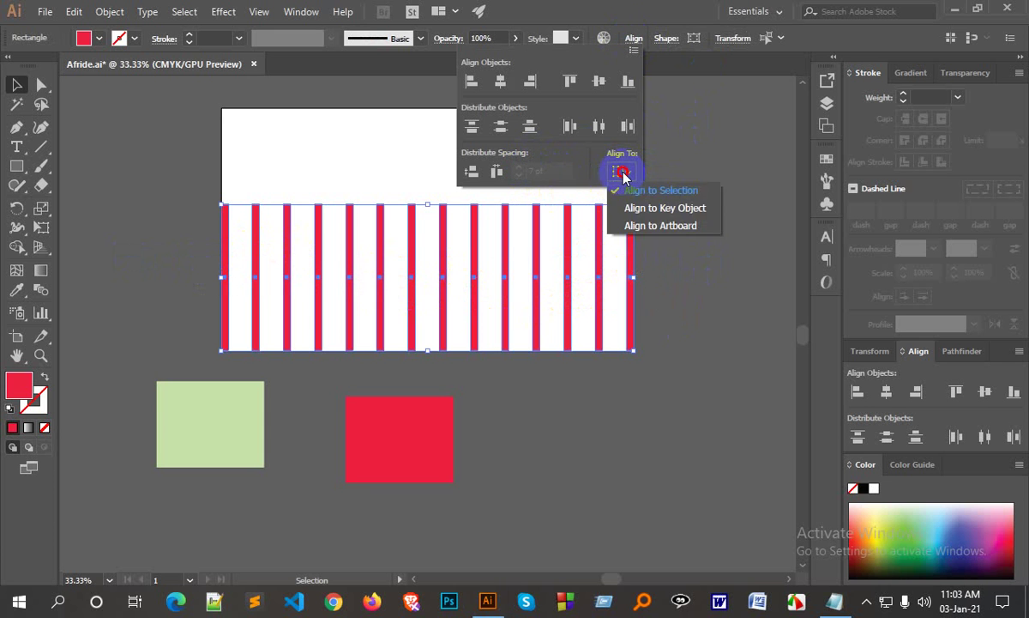
click(637, 224)
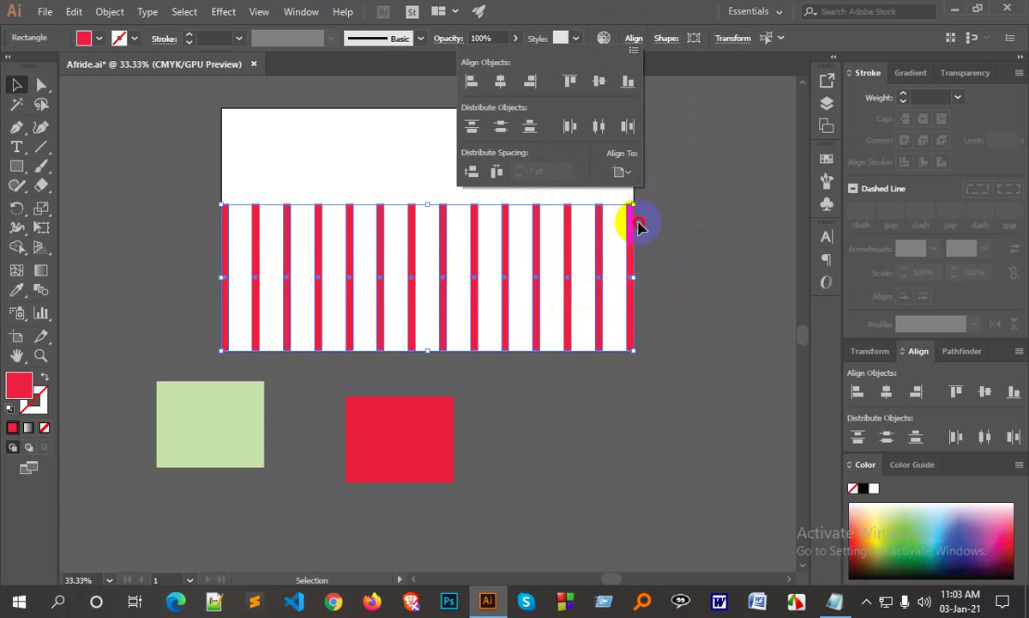
click(622, 174)
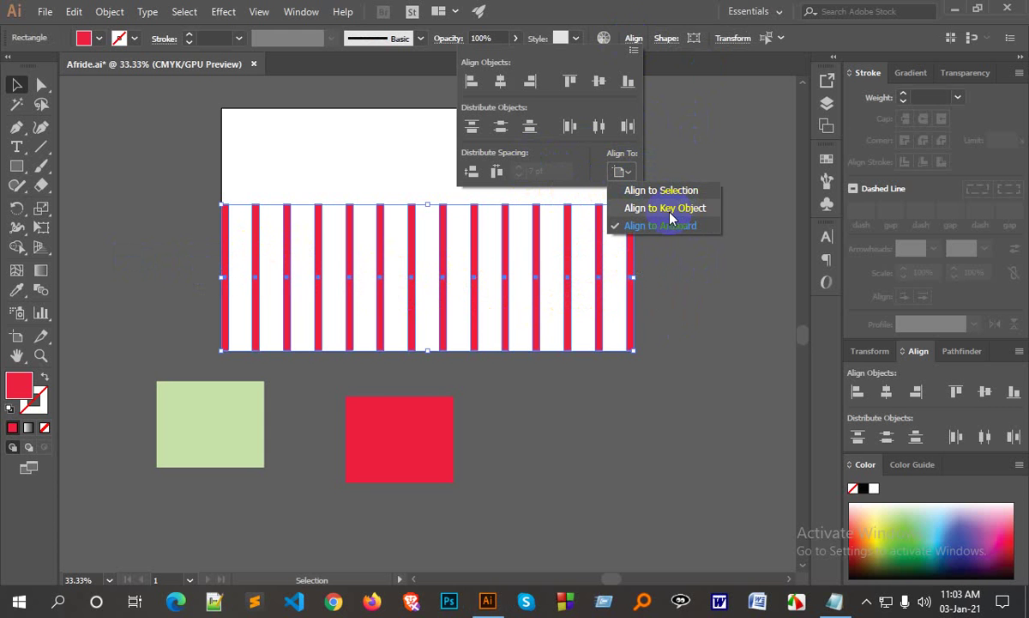
click(670, 209)
click(632, 251)
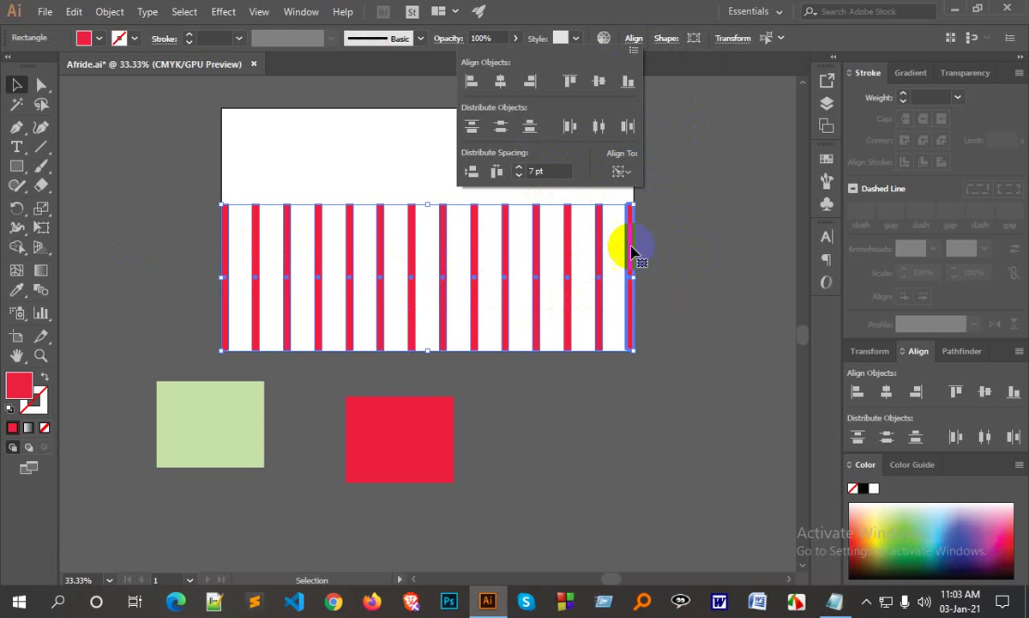
- Set the distribute spacing to 25 pt and apply Horizontal Distribute Space to the bars from the rightmost key bar
click(554, 169)
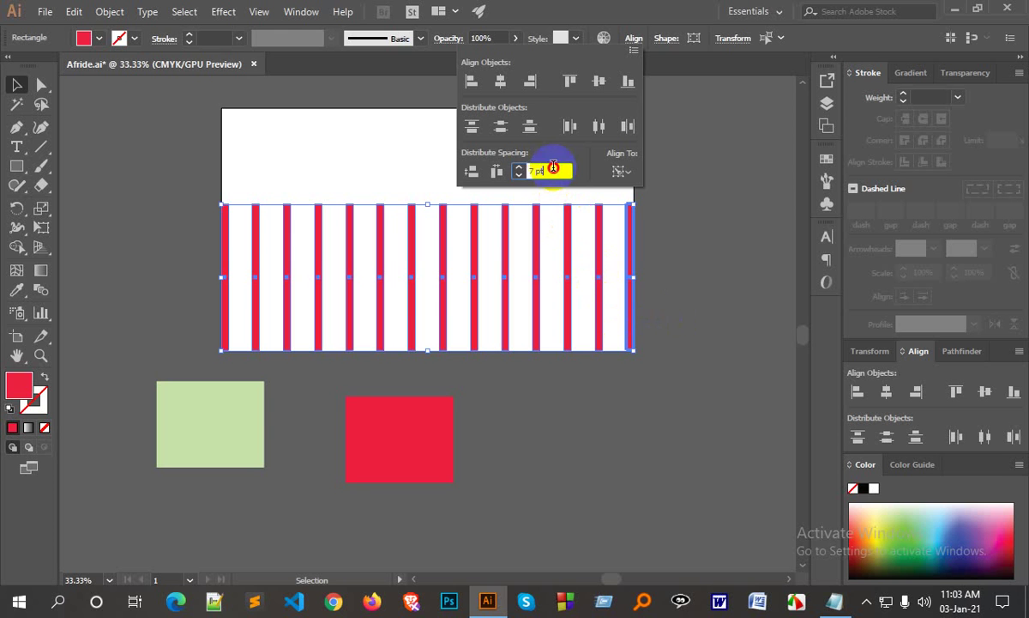
click(520, 166)
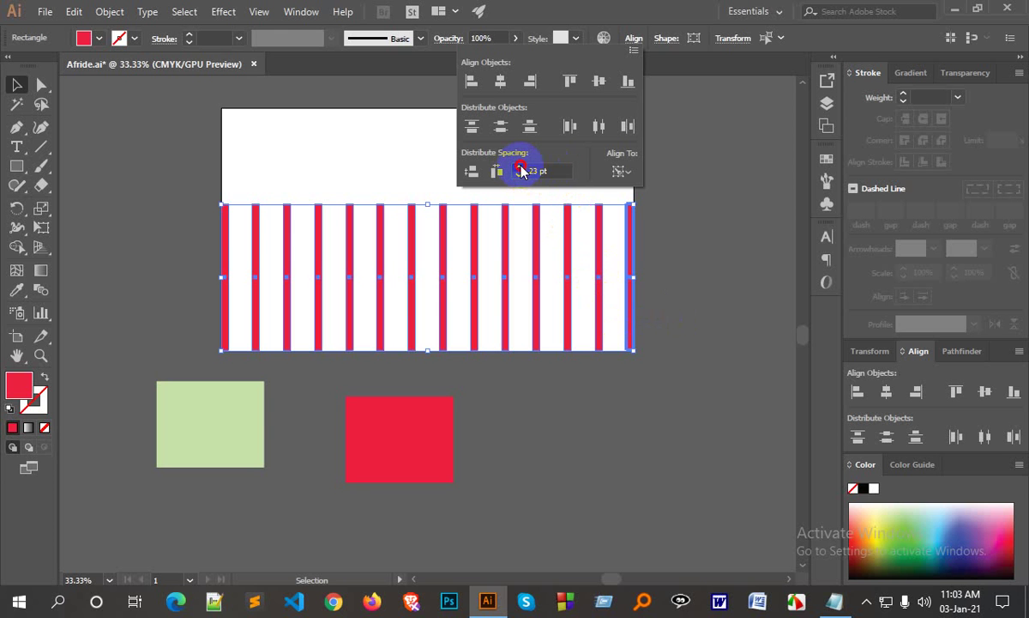
click(520, 167)
click(520, 167)
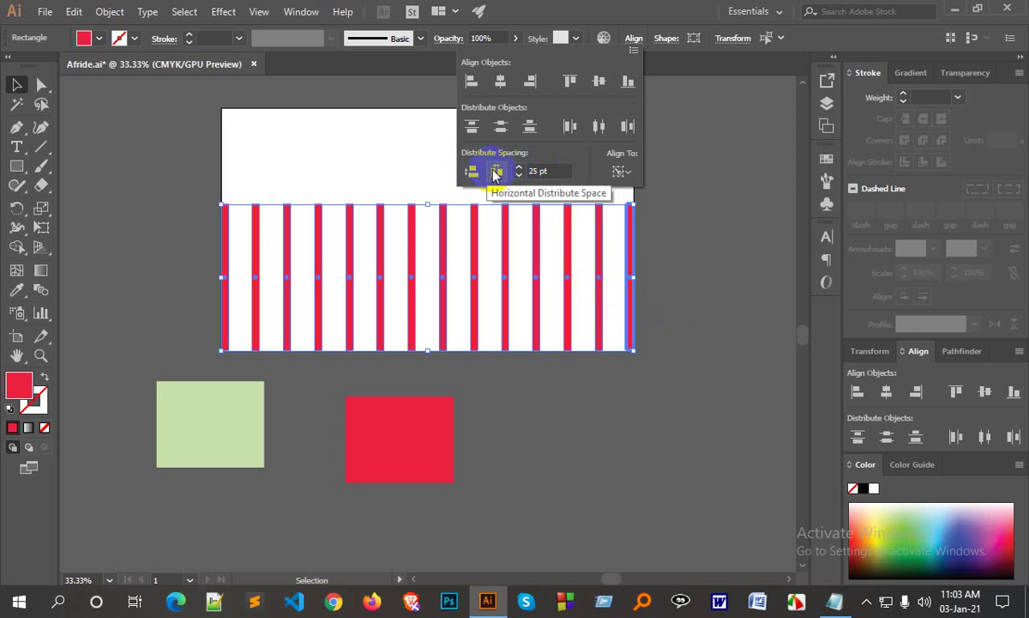
click(497, 173)
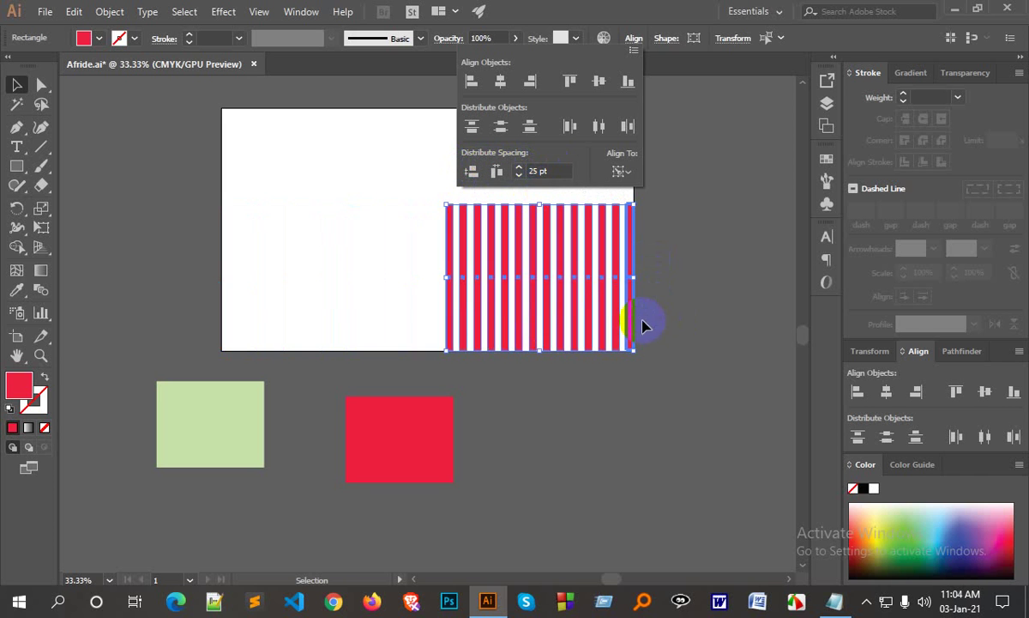
- Increase the spacing in stages to 67 pt, reapplying Horizontal Distribute Space to the bars
click(519, 168)
click(498, 171)
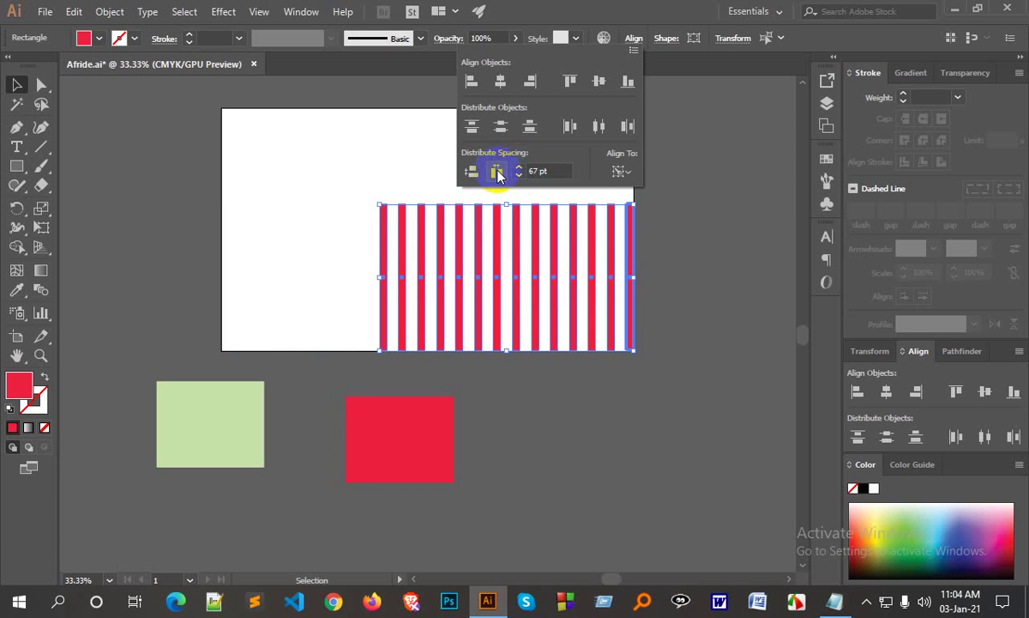
click(497, 171)
- Set the distribute spacing to 100 pt and distribute the bars horizontally, keeping the rightmost bar as key object
click(619, 171)
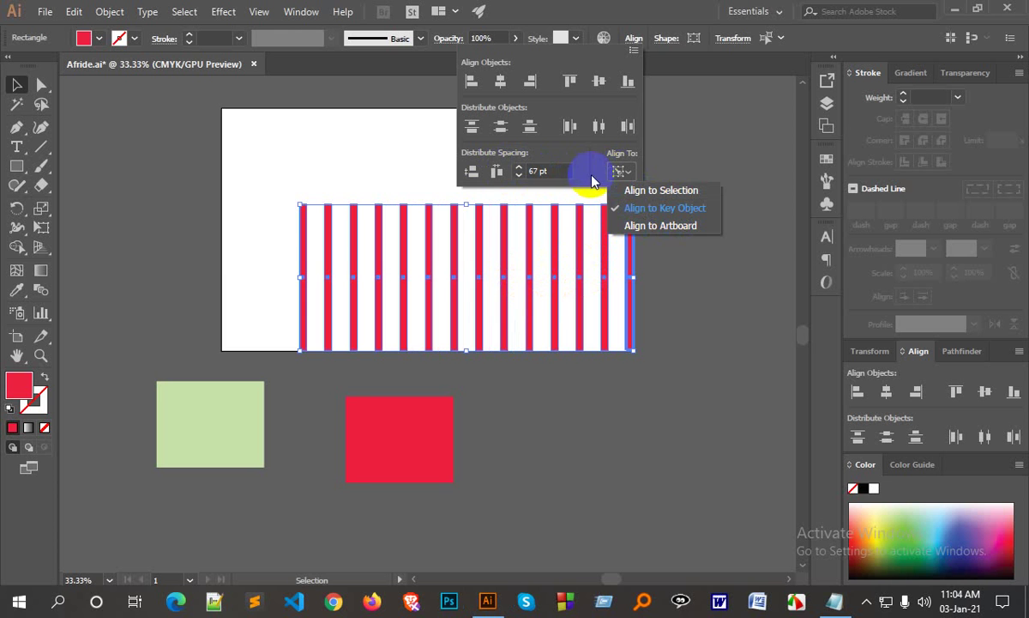
click(519, 171)
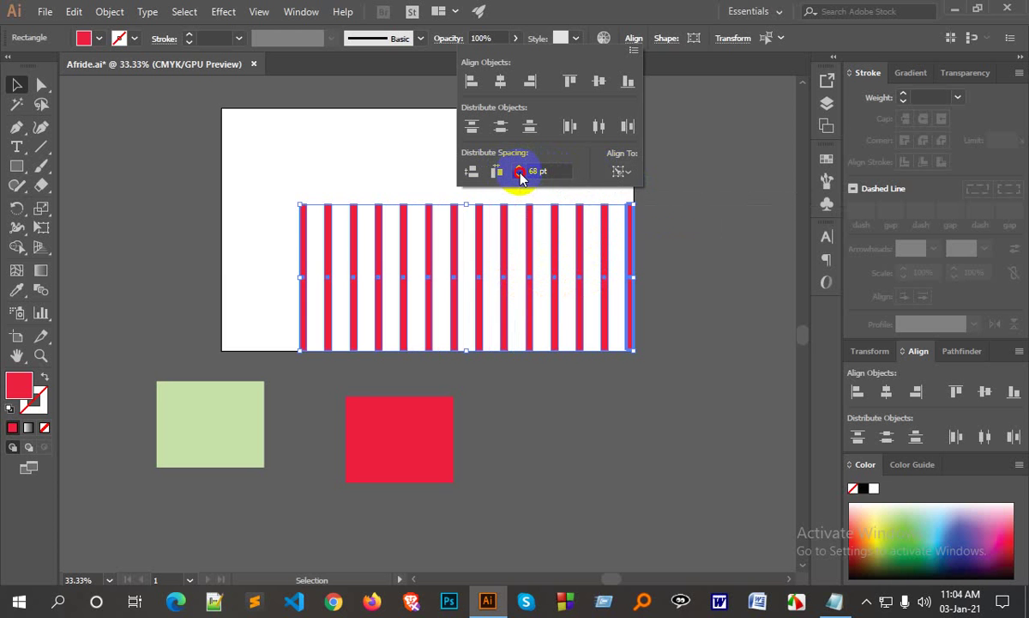
click(538, 171)
click(528, 171)
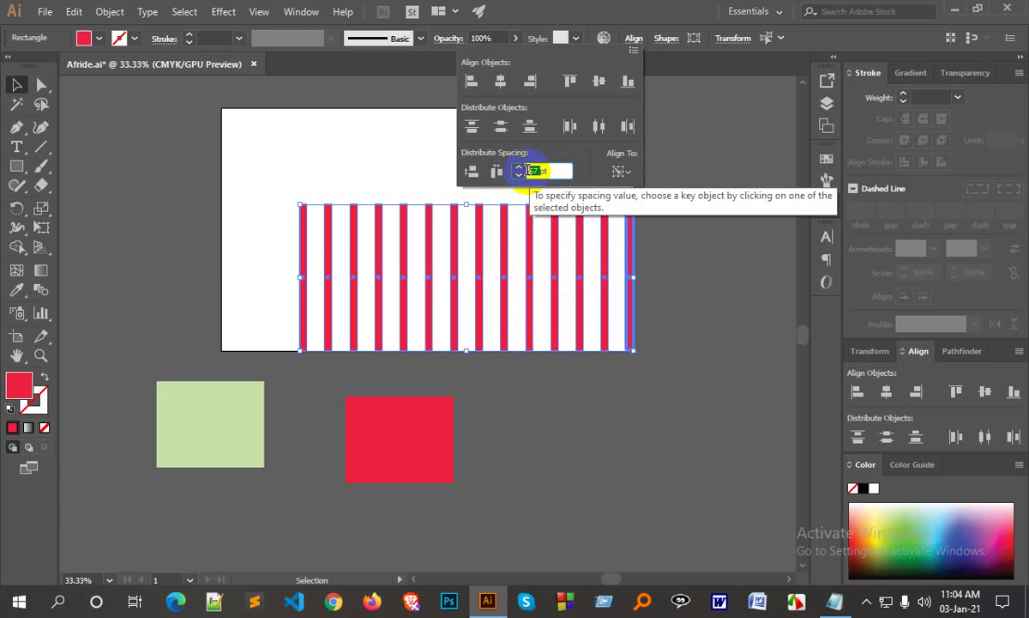
text(100)
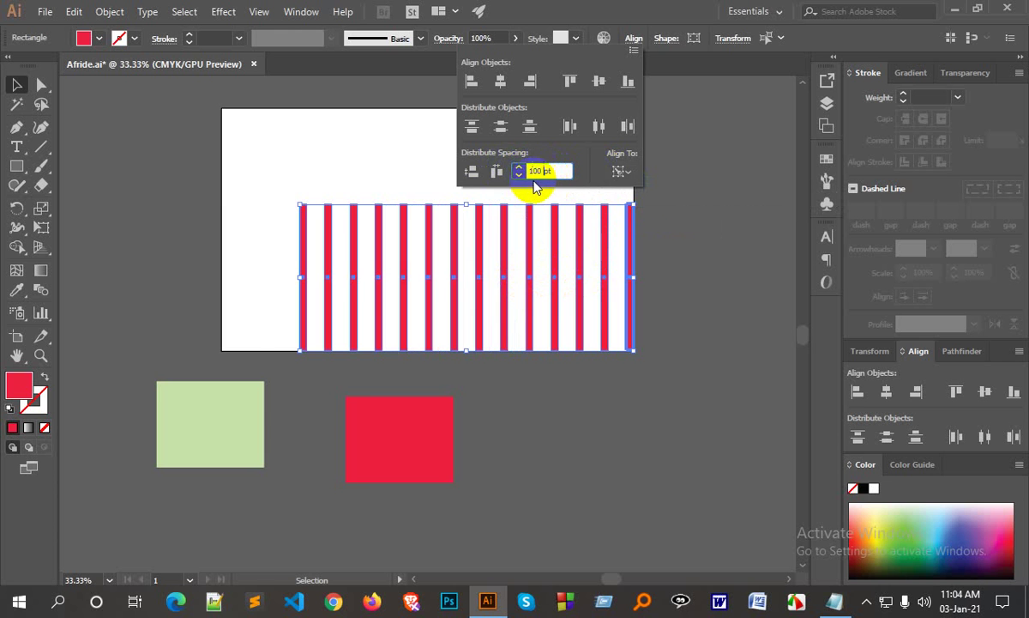
click(497, 171)
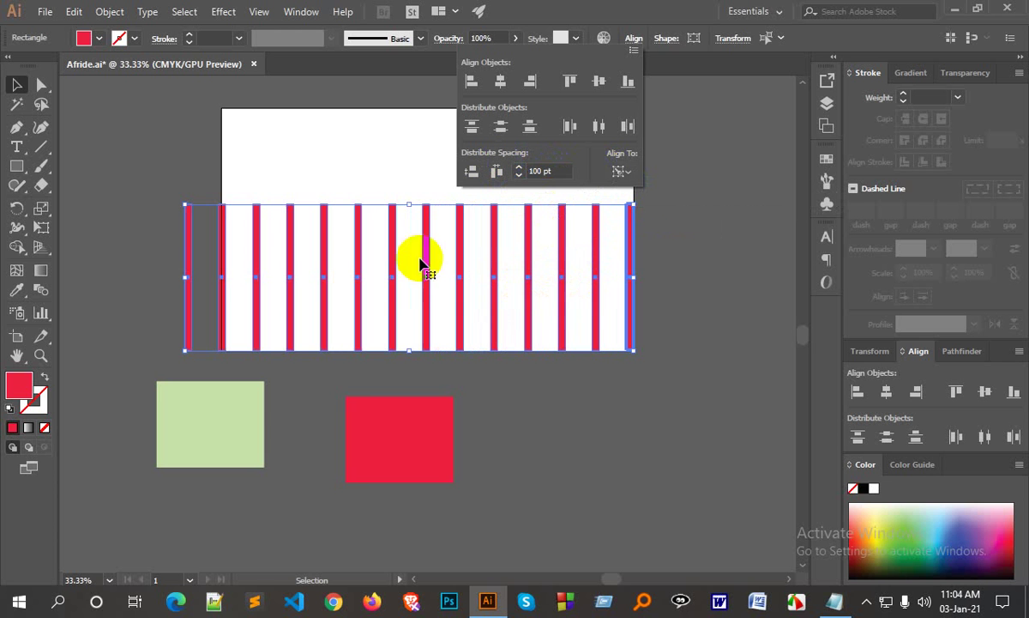